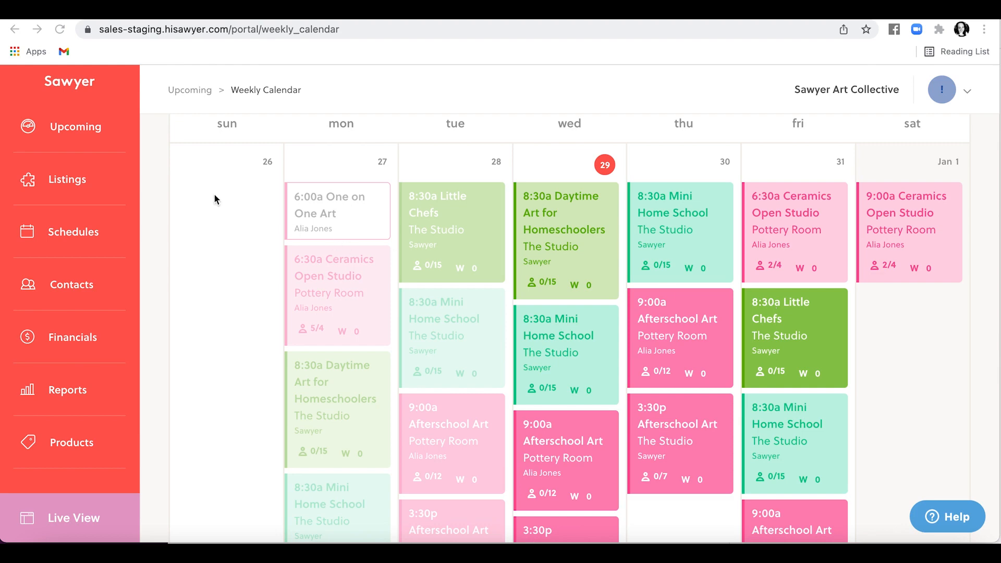
Open the roster of Wednesday, Dec 29's 8:30a Mini Home School session from the weekly calendar.
{"action": "left_click", "coordinate": [83, 127]}
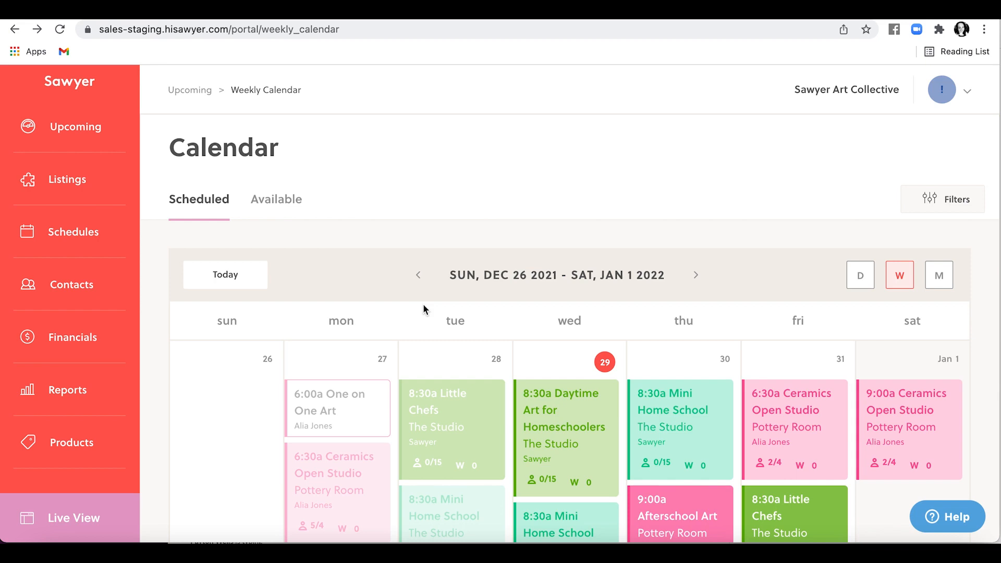
{"action": "scroll", "coordinate": [490, 377], "scroll_direction": "down", "scroll_amount": 4}
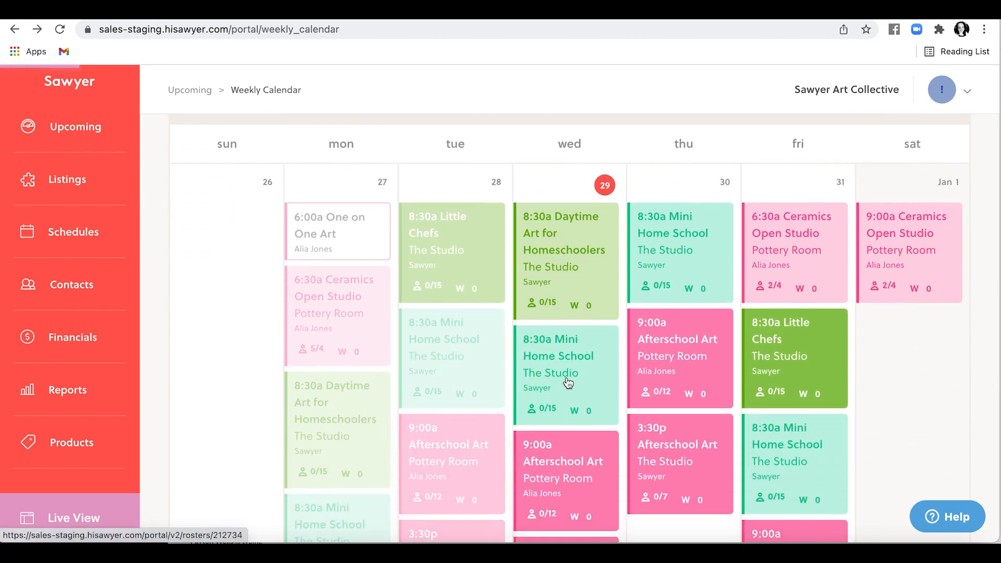
{"action": "left_click", "coordinate": [567, 382]}
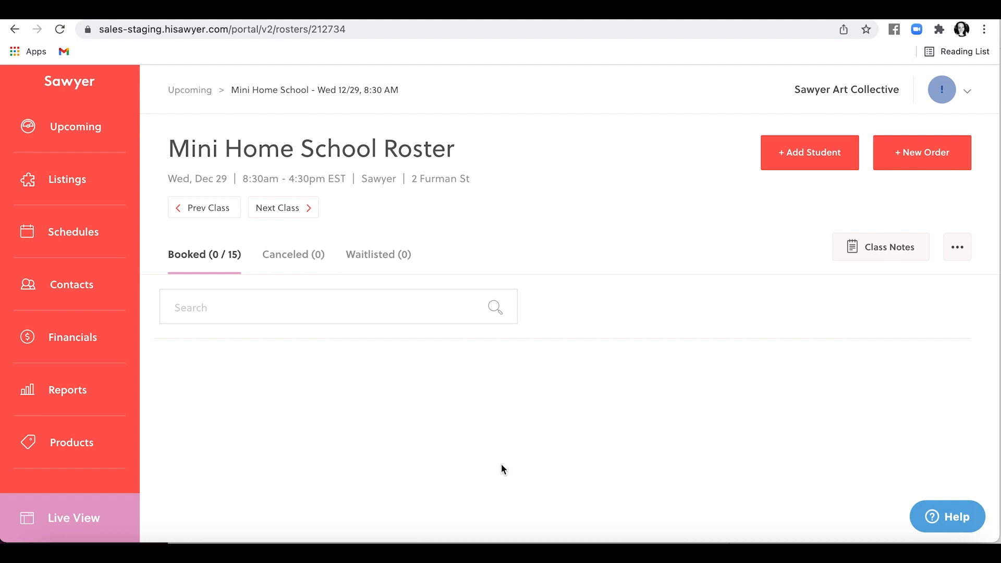
Edit the Dec 29 Mini Home School session details, setting the start time to 10:00 am, and save.
{"action": "left_click", "coordinate": [956, 250]}
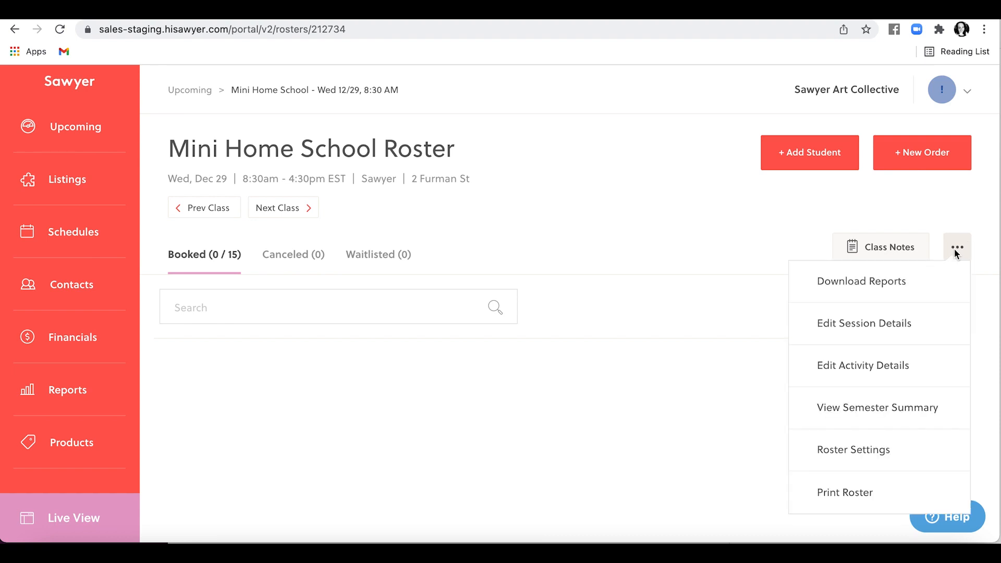
{"action": "left_click", "coordinate": [888, 324]}
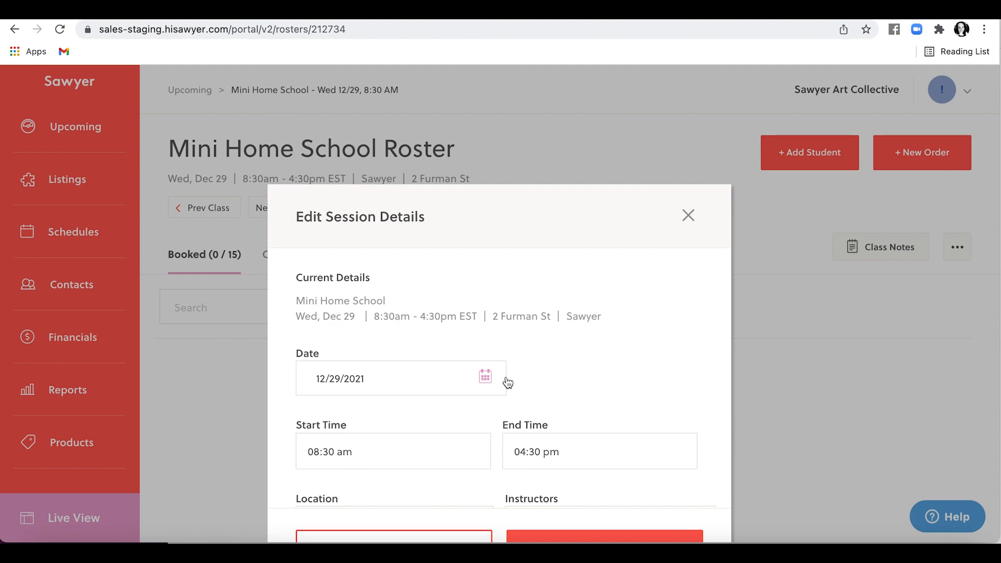
{"action": "scroll", "coordinate": [507, 383], "scroll_direction": "down", "scroll_amount": 5}
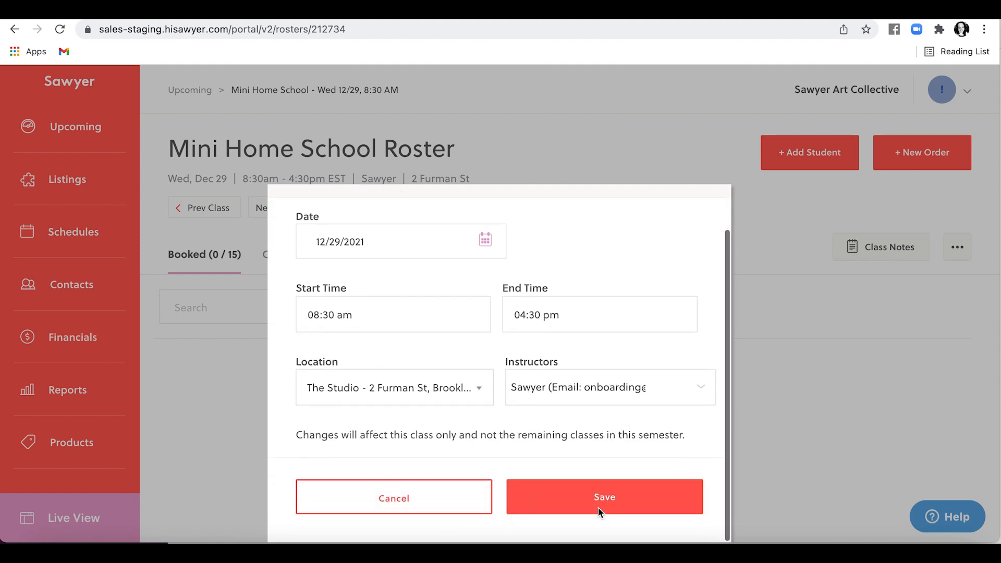
{"action": "left_click", "coordinate": [627, 513]}
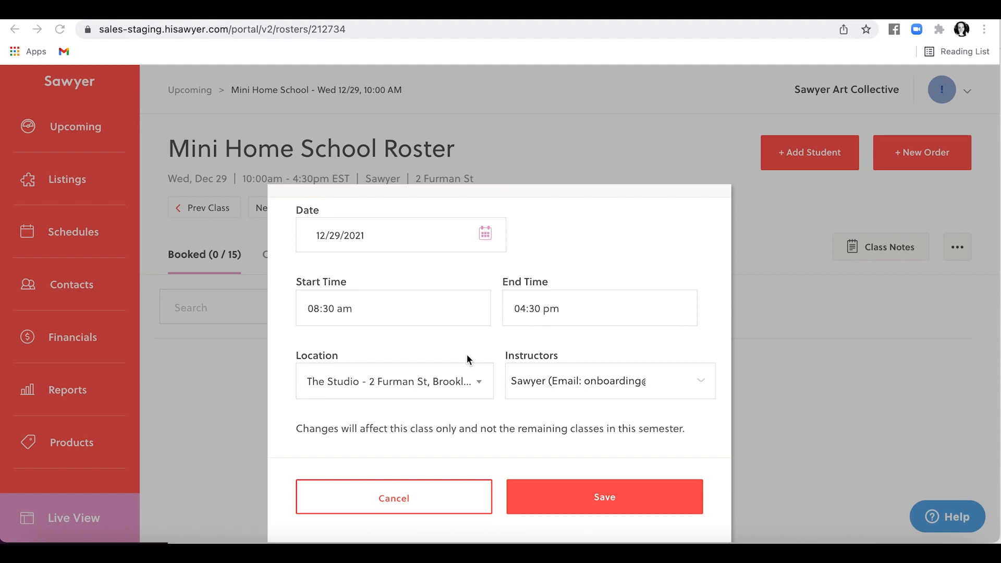
{"action": "left_click", "coordinate": [358, 308]}
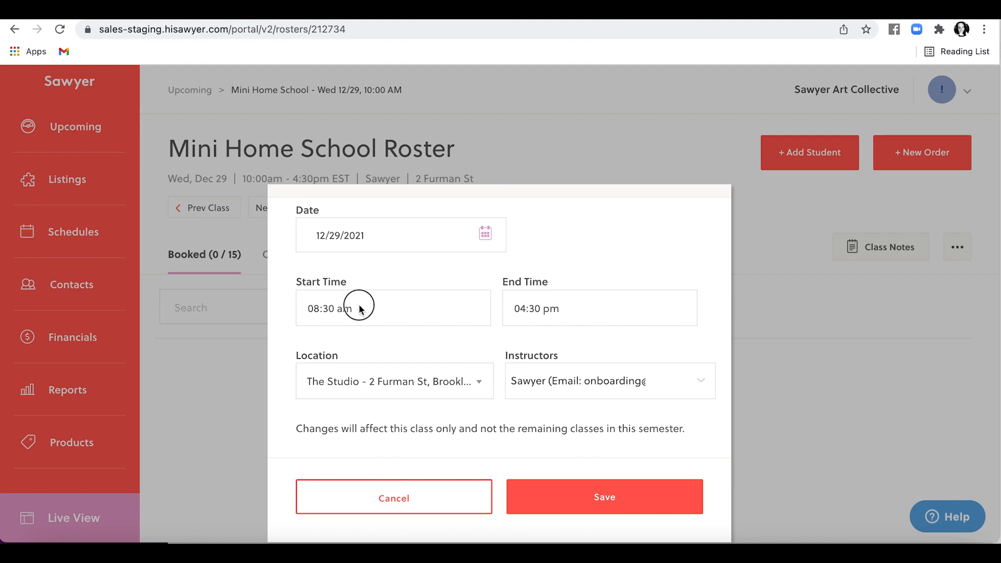
{"action": "left_click", "coordinate": [316, 309]}
{"action": "left_click", "coordinate": [309, 308]}
{"action": "key", "text": "super+a"}
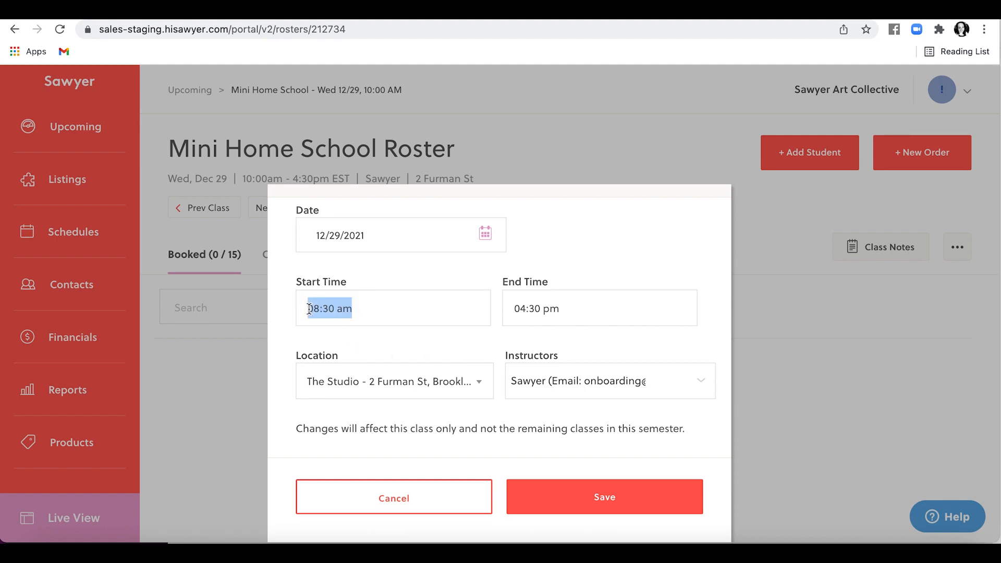
{"action": "type", "text": "1000a"}
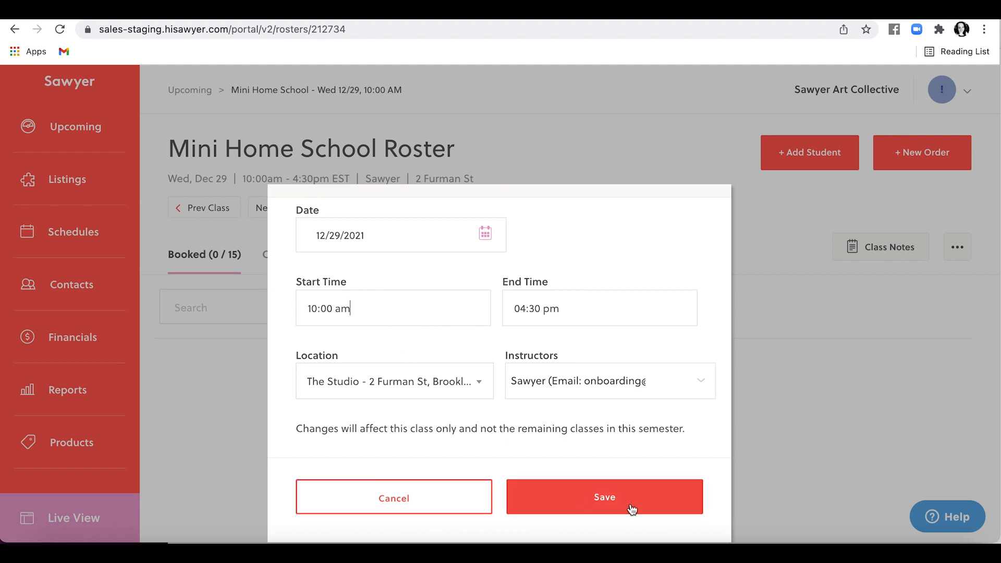
{"action": "left_click", "coordinate": [605, 498]}
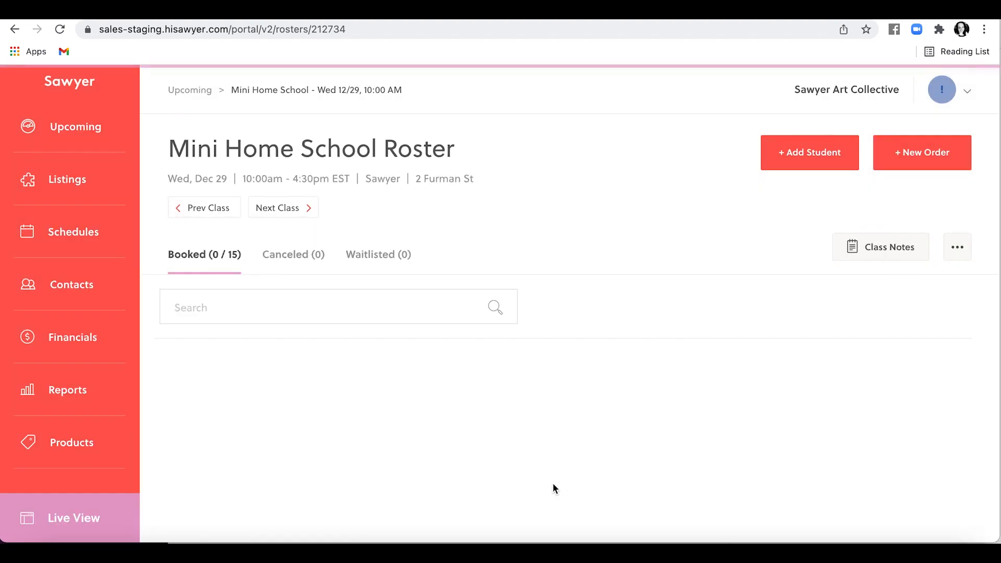
Set the session's location to Pottery Room, replace instructor Sawyer with the second listed instructor, and save the session details.
{"action": "left_click", "coordinate": [346, 193]}
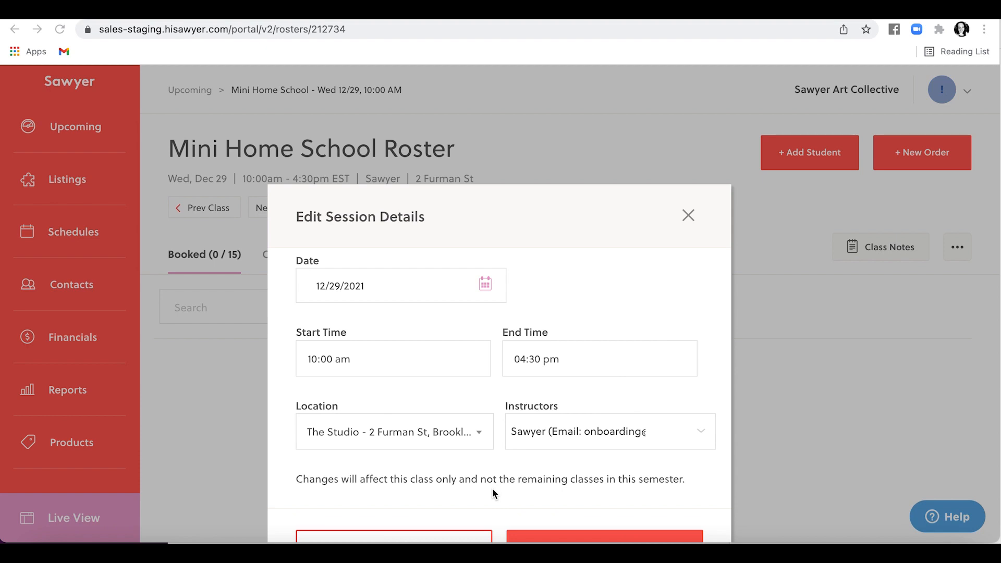
{"action": "left_click", "coordinate": [407, 434]}
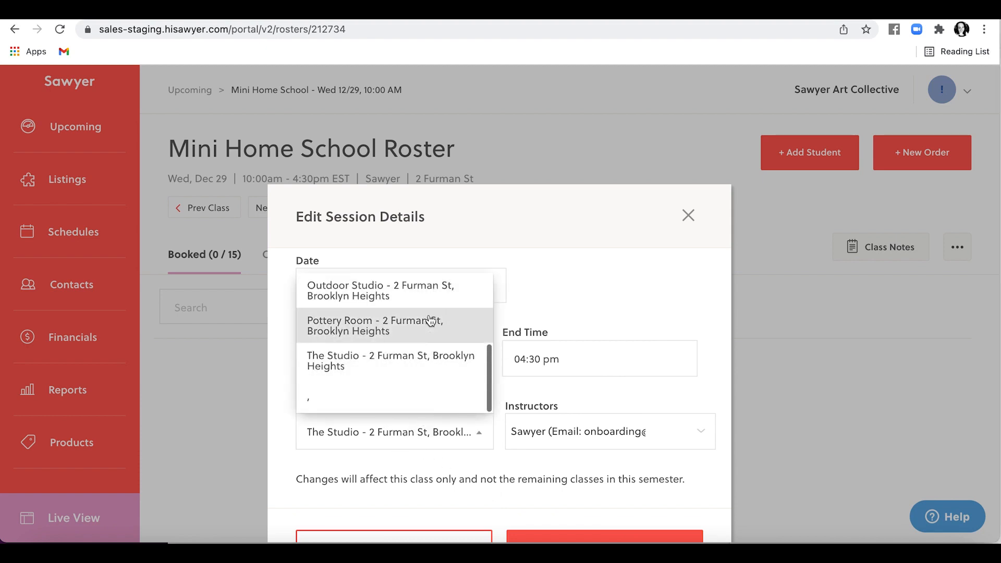
{"action": "left_click", "coordinate": [431, 323]}
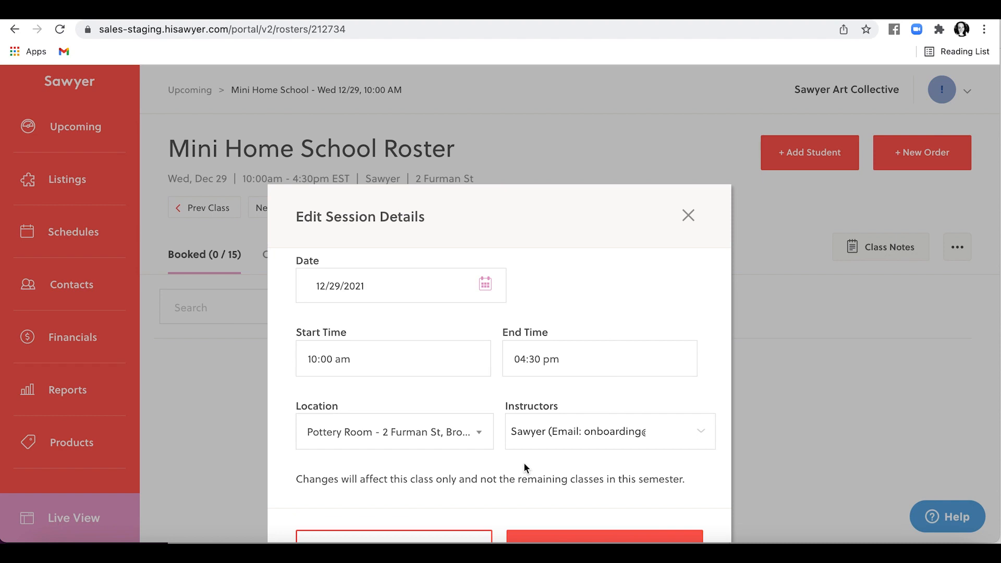
{"action": "left_click", "coordinate": [543, 440]}
{"action": "left_click", "coordinate": [529, 429]}
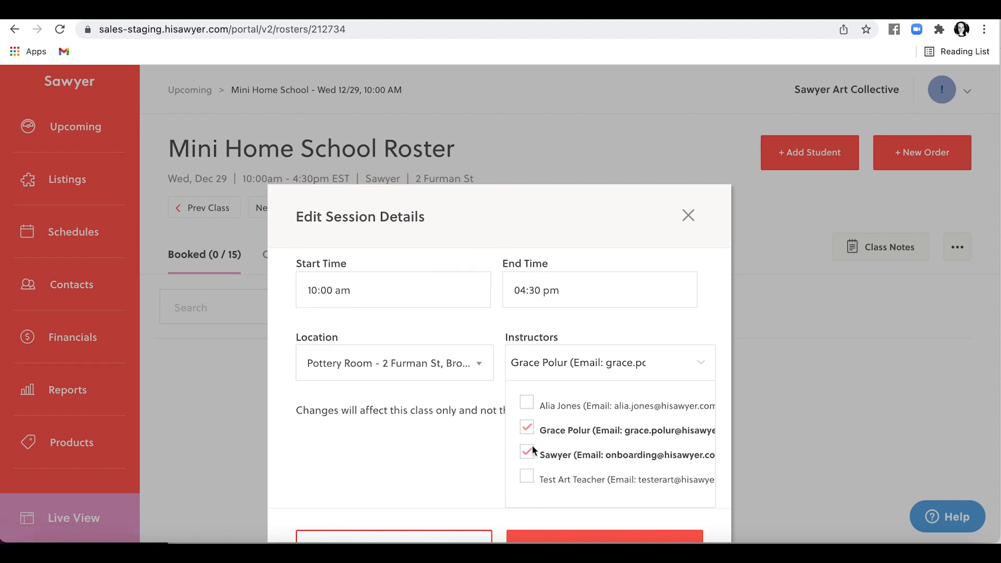
{"action": "left_click", "coordinate": [530, 452]}
{"action": "scroll", "coordinate": [560, 495], "scroll_direction": "down", "scroll_amount": 2}
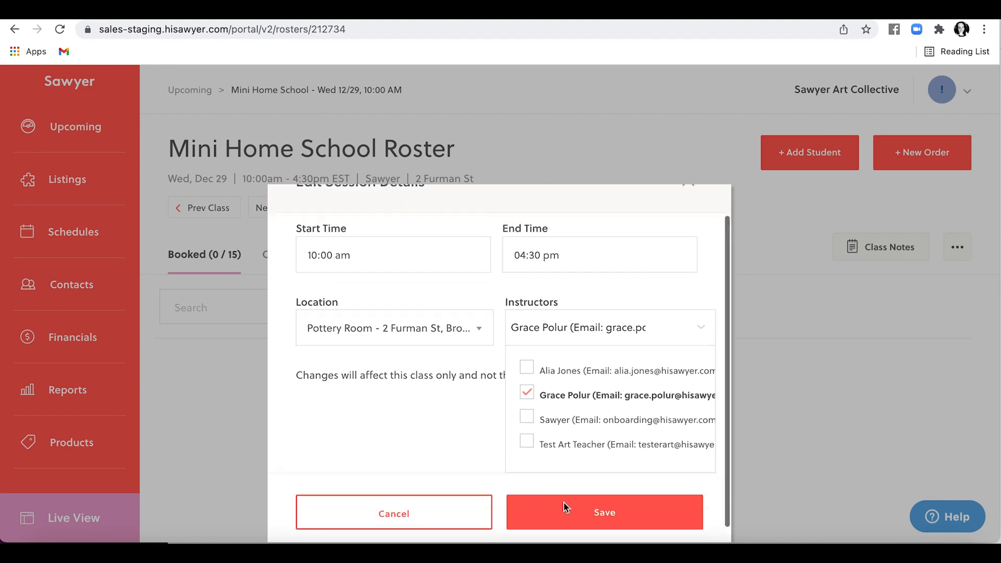
{"action": "left_click", "coordinate": [567, 502]}
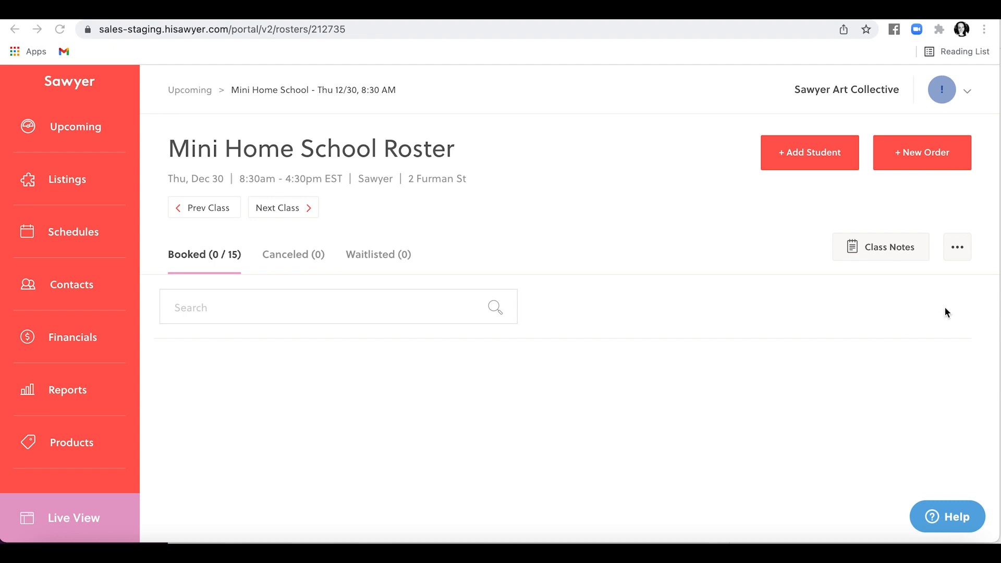
Cancel the Thursday, Dec 30 Mini Home School session from its roster.
{"action": "left_click", "coordinate": [958, 249]}
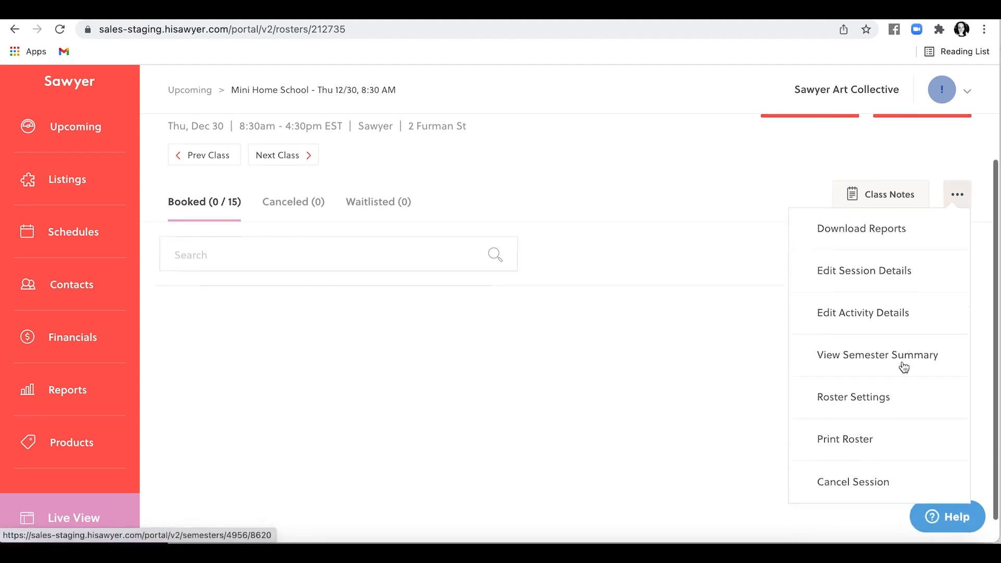
{"action": "scroll", "coordinate": [887, 407], "scroll_direction": "down", "scroll_amount": 2}
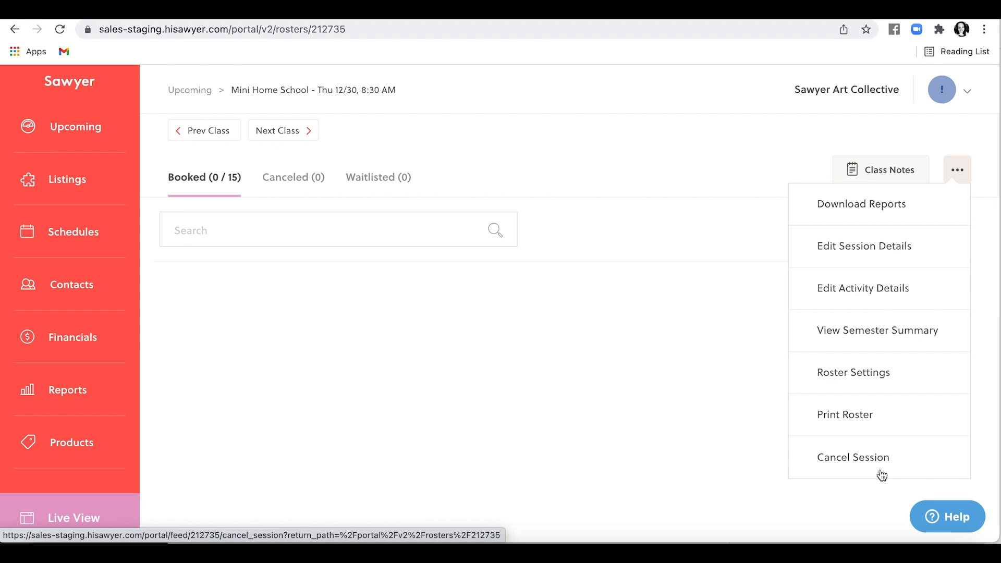
{"action": "left_click", "coordinate": [868, 464]}
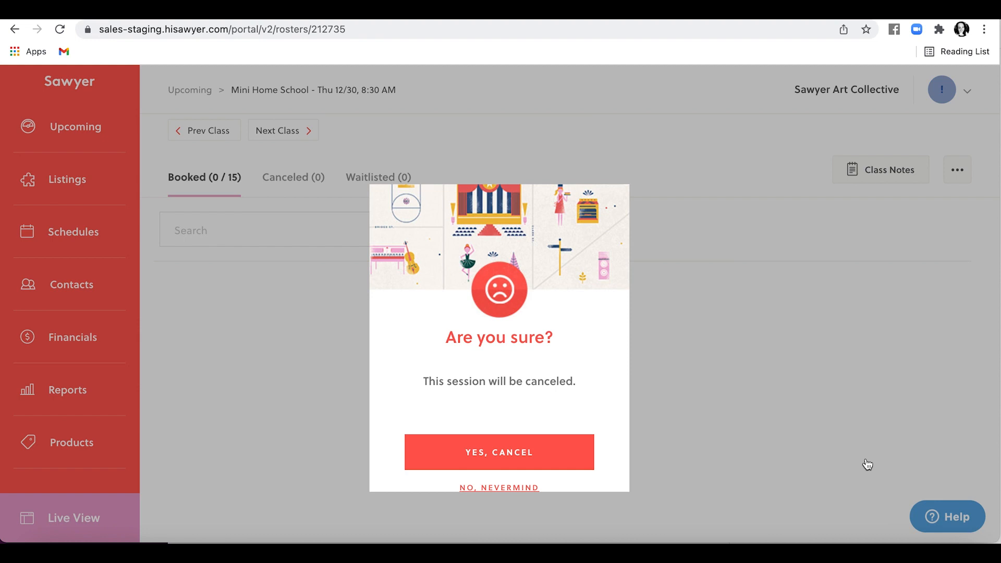
{"action": "left_click", "coordinate": [570, 453]}
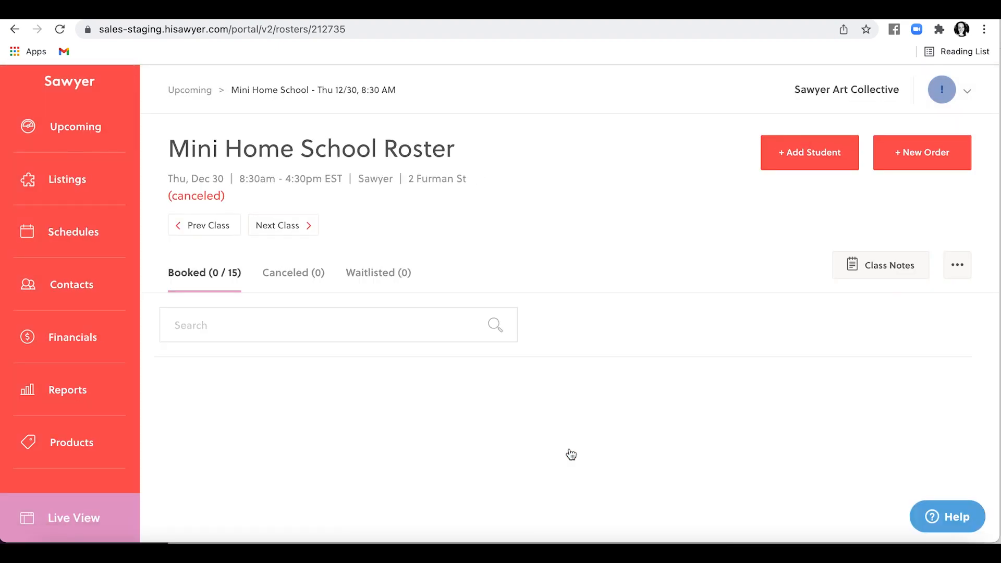
Restore the canceled Thursday, Dec 30 Mini Home School session.
{"action": "left_click", "coordinate": [958, 264]}
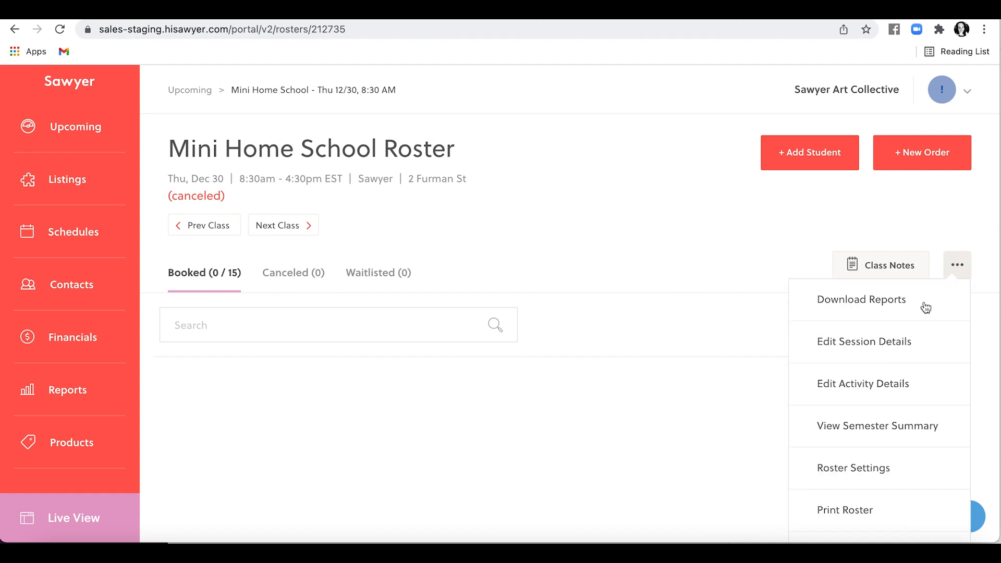
{"action": "scroll", "coordinate": [855, 415], "scroll_direction": "down", "scroll_amount": 3}
{"action": "left_click", "coordinate": [878, 466]}
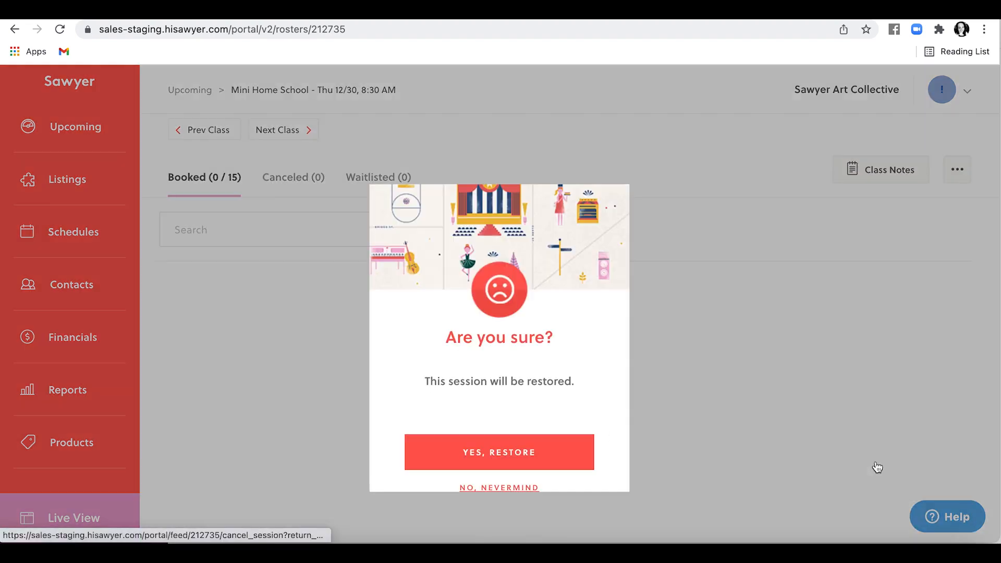
{"action": "left_click", "coordinate": [537, 451]}
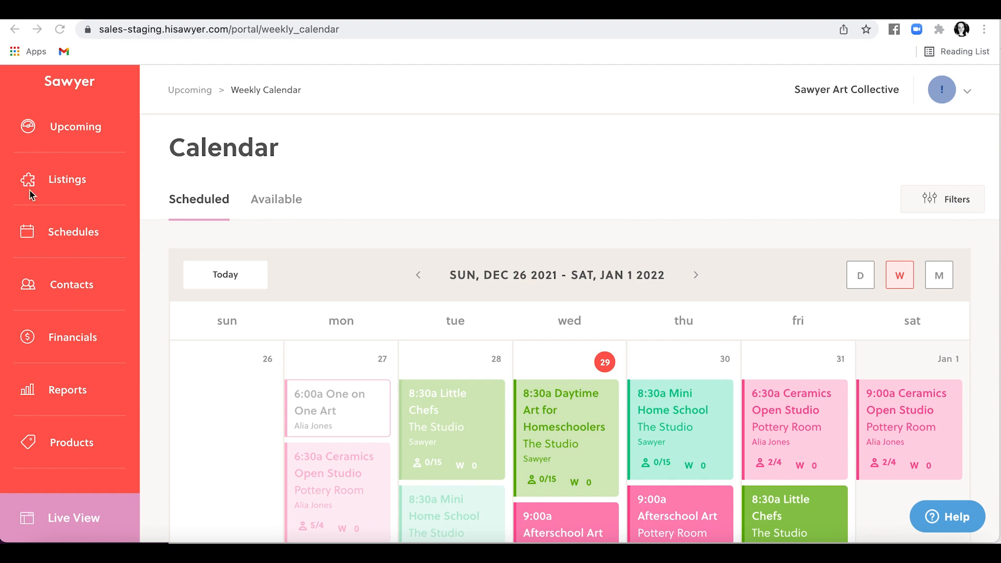
Open the Winter 2022 Semester for editing from the semester schedules.
{"action": "left_click", "coordinate": [71, 234]}
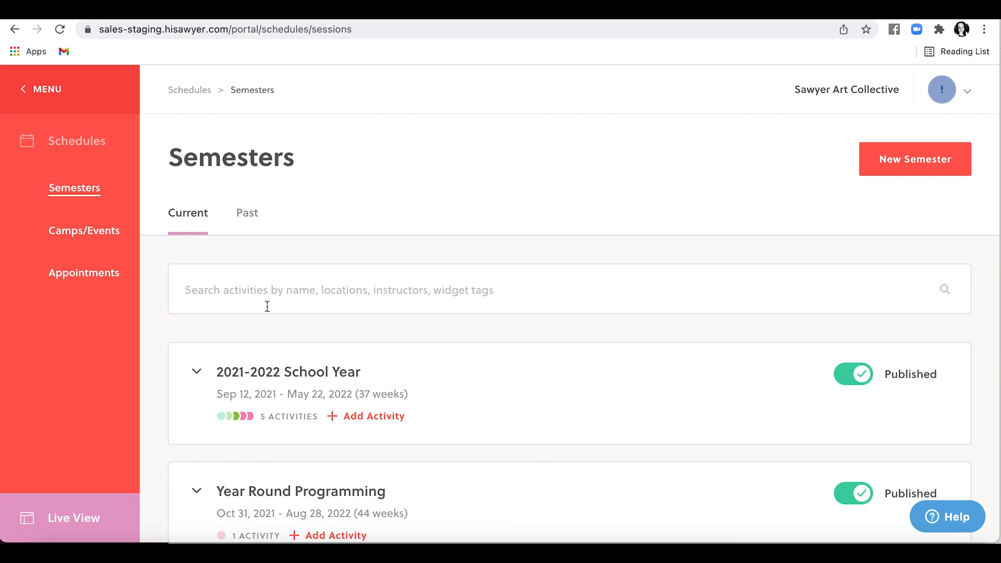
{"action": "scroll", "coordinate": [355, 373], "scroll_direction": "down", "scroll_amount": 5}
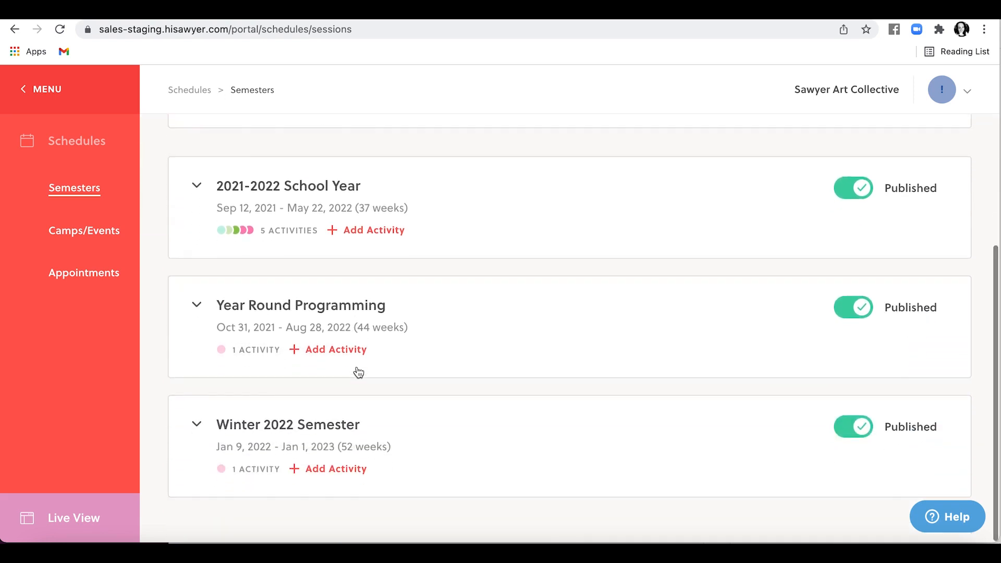
{"action": "left_click", "coordinate": [386, 422]}
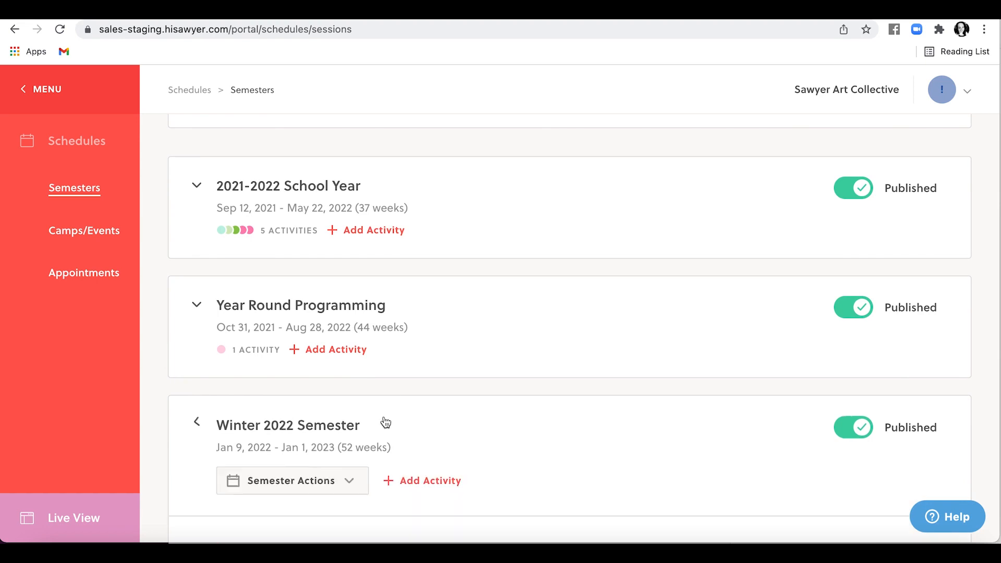
{"action": "scroll", "coordinate": [362, 453], "scroll_direction": "down", "scroll_amount": 3}
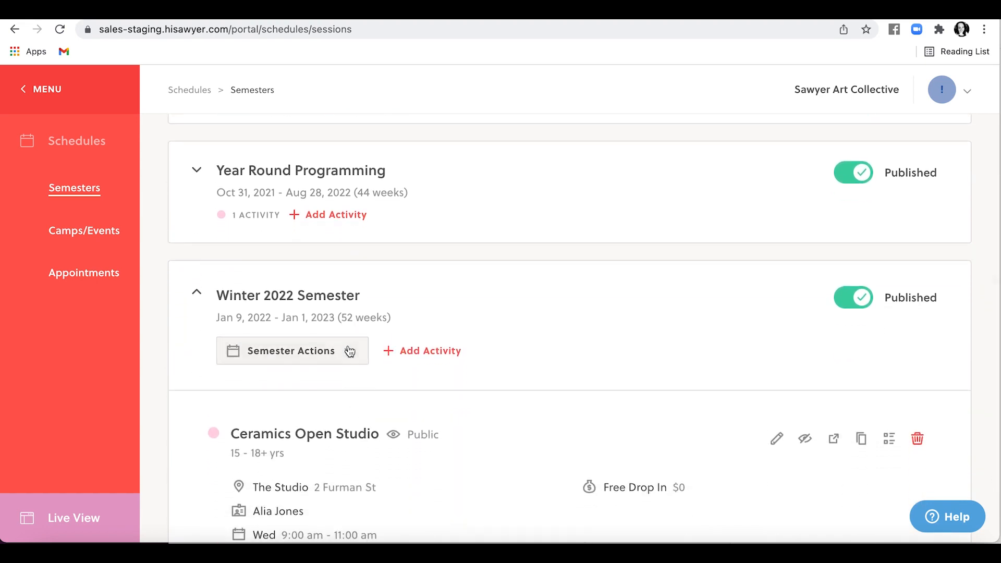
{"action": "left_click", "coordinate": [350, 352]}
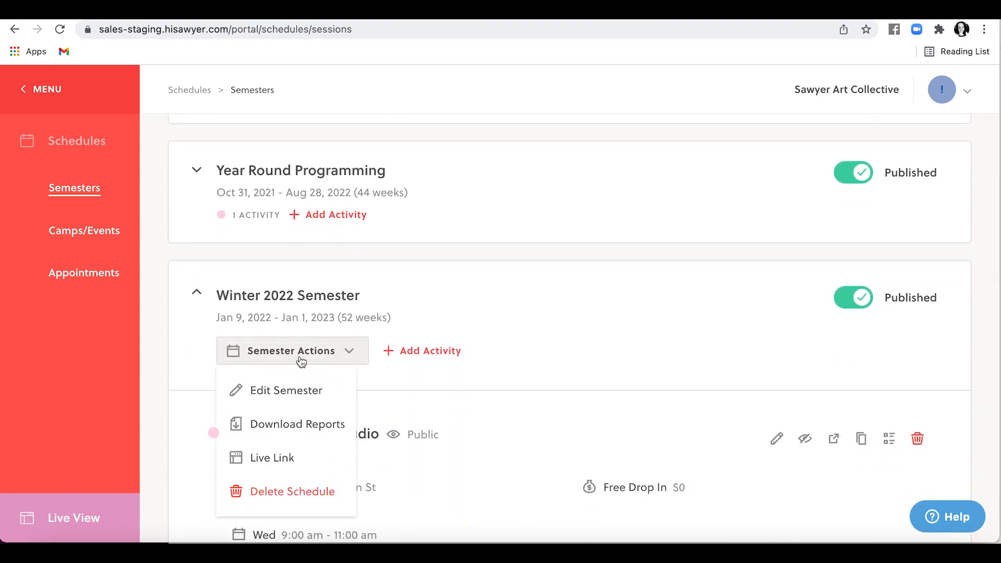
{"action": "left_click", "coordinate": [315, 392]}
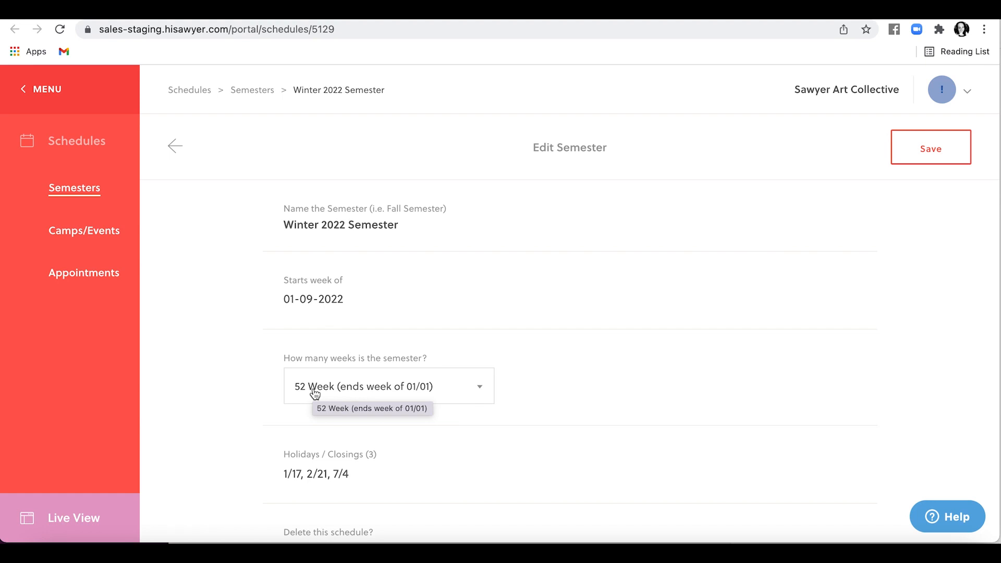
Set the semester's starting week to February 6–12, 2022, and save the new starting week.
{"action": "left_click", "coordinate": [333, 295]}
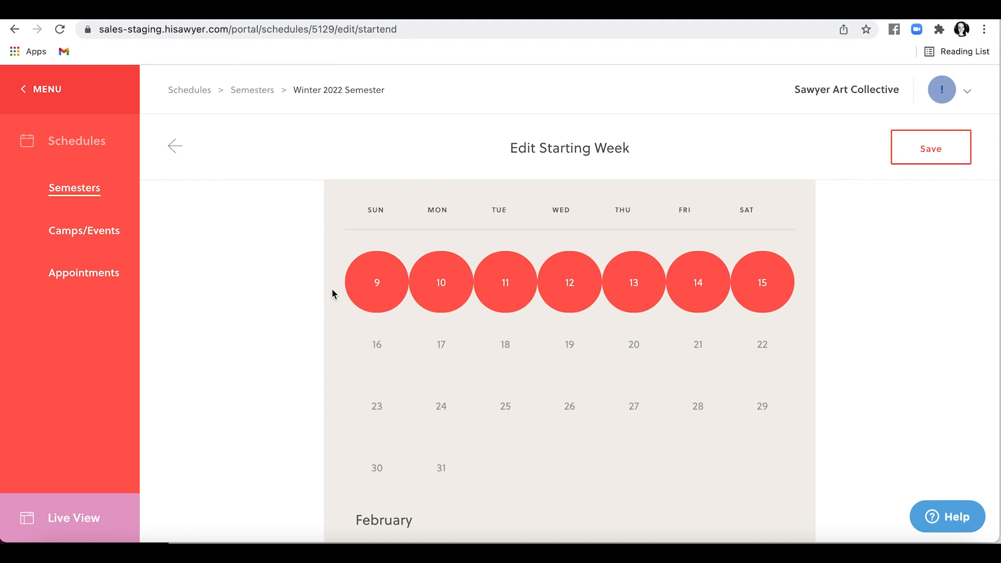
{"action": "left_click", "coordinate": [488, 288]}
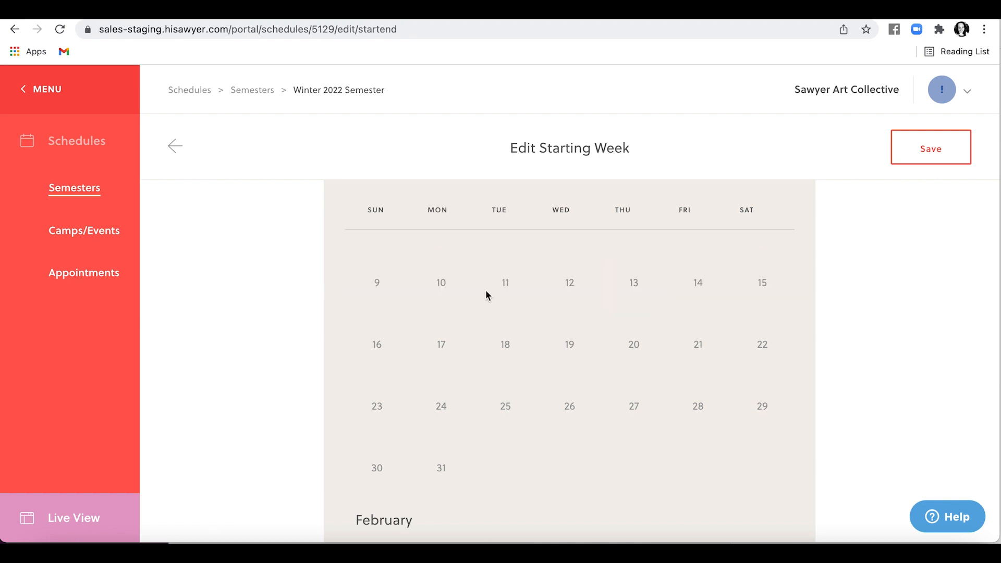
{"action": "scroll", "coordinate": [423, 352], "scroll_direction": "down", "scroll_amount": 4}
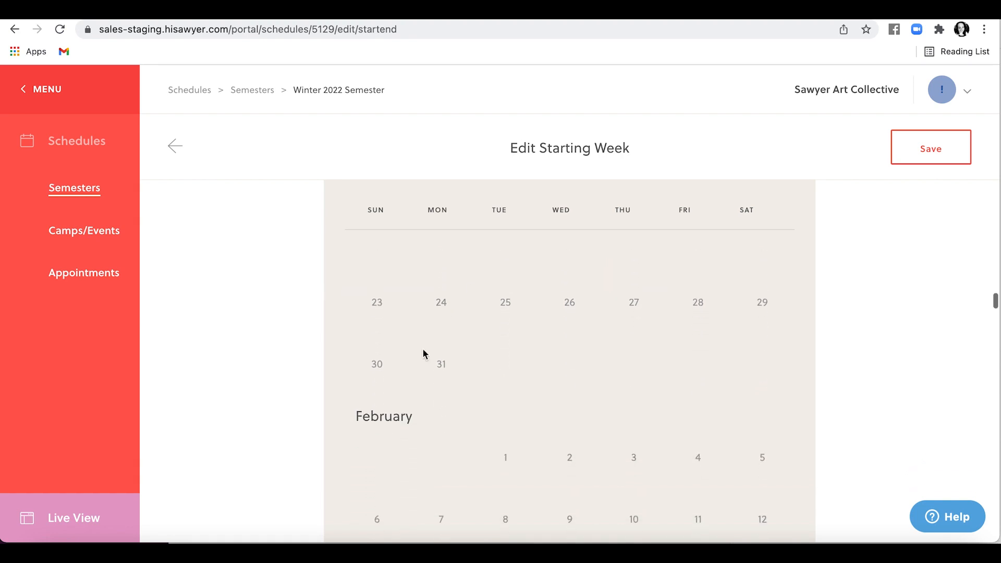
{"action": "left_click", "coordinate": [505, 426]}
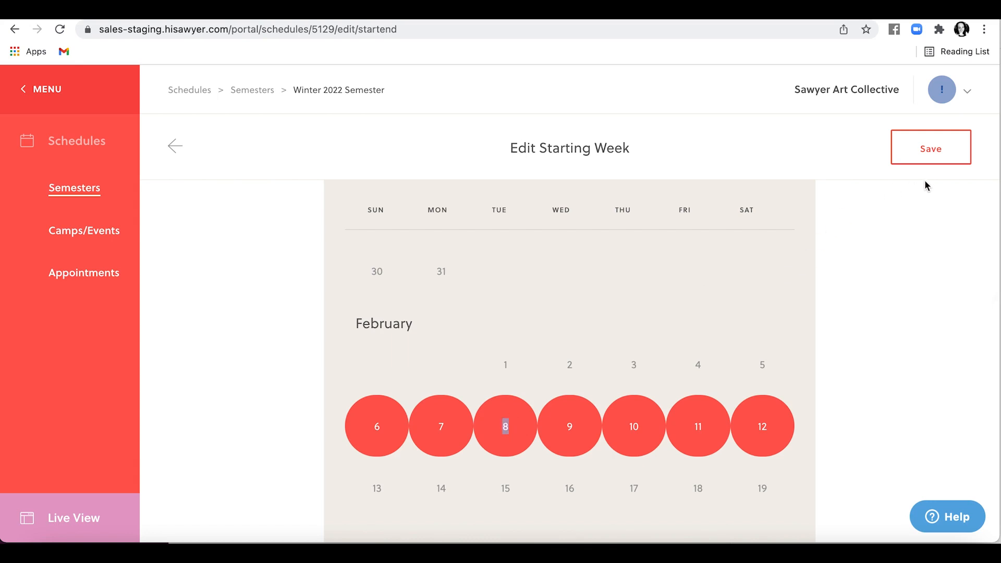
{"action": "left_click", "coordinate": [951, 149]}
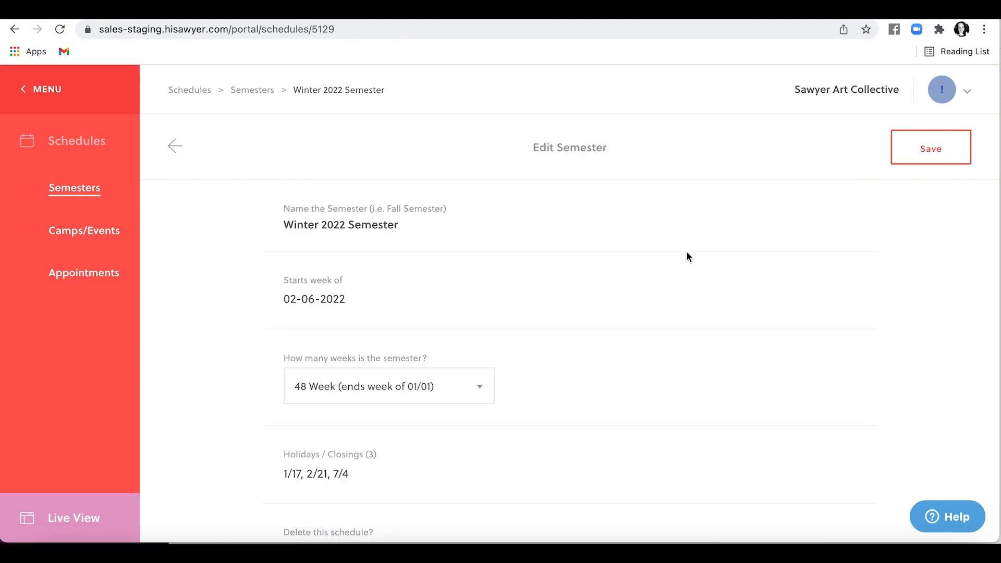
Set the Winter 2022 Semester's length to 38 weeks, ending the week of 10/23, and save the semester.
{"action": "scroll", "coordinate": [645, 314], "scroll_direction": "down", "scroll_amount": 1}
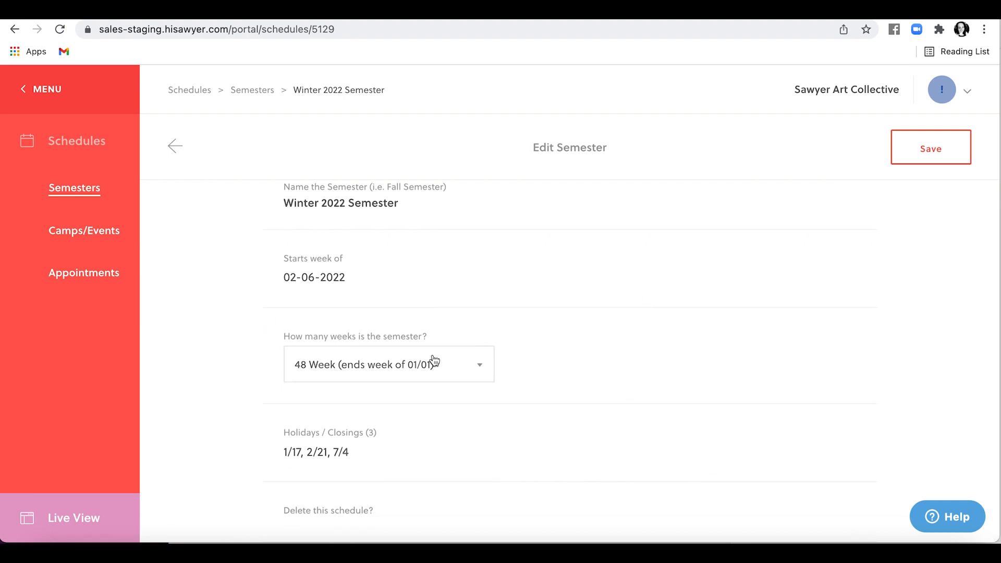
{"action": "left_click", "coordinate": [460, 362]}
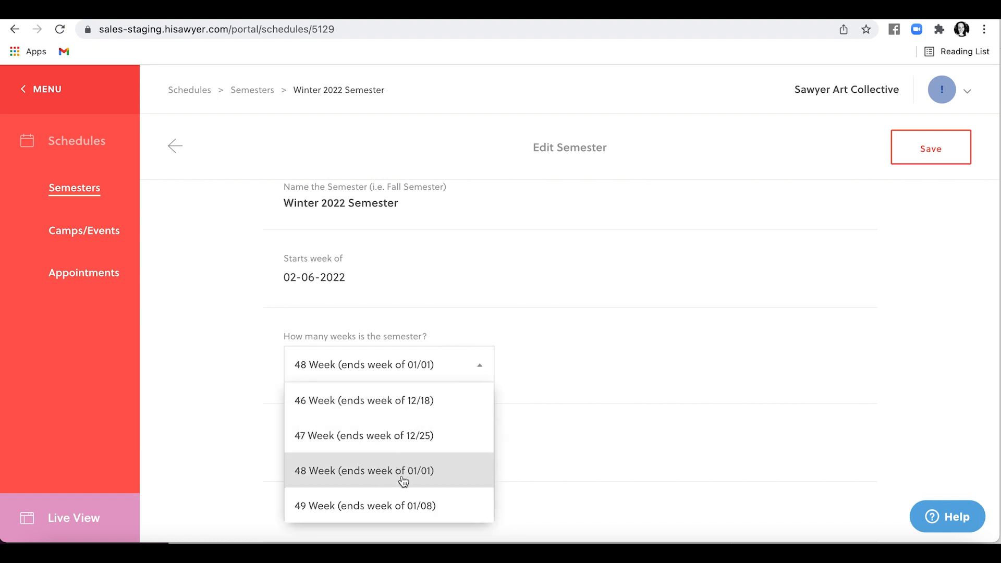
{"action": "scroll", "coordinate": [412, 428], "scroll_direction": "up", "scroll_amount": 6}
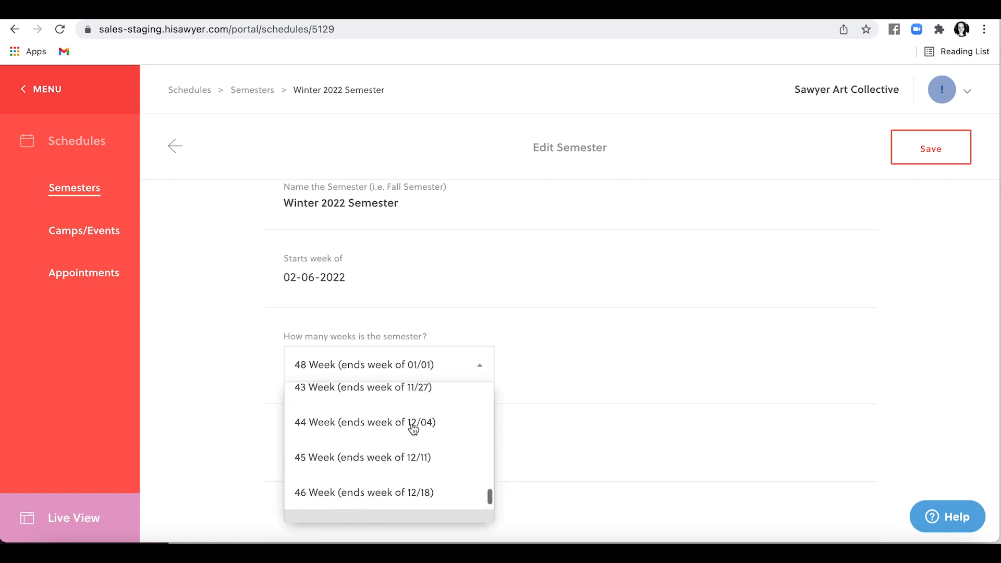
{"action": "left_click", "coordinate": [403, 425]}
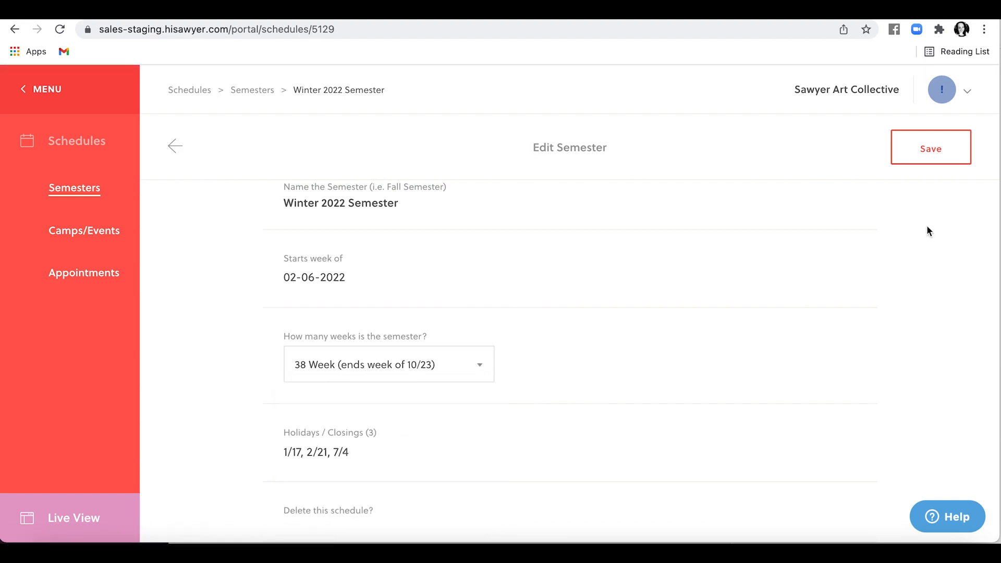
{"action": "left_click", "coordinate": [934, 151]}
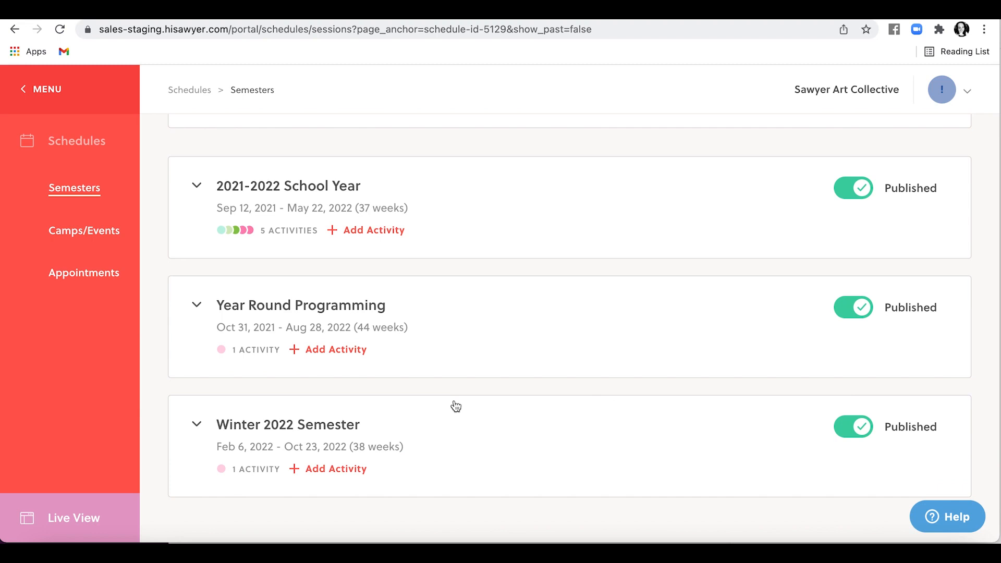
Reopen the Winter 2022 Semester for editing and open its holidays and closings calendar.
{"action": "left_click", "coordinate": [315, 431]}
{"action": "left_click", "coordinate": [293, 490]}
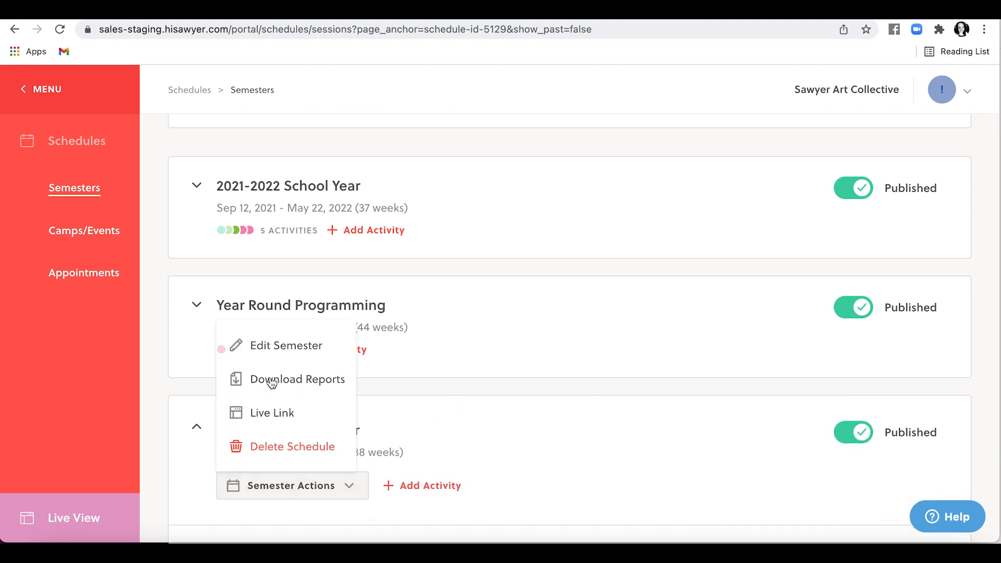
{"action": "left_click", "coordinate": [299, 354]}
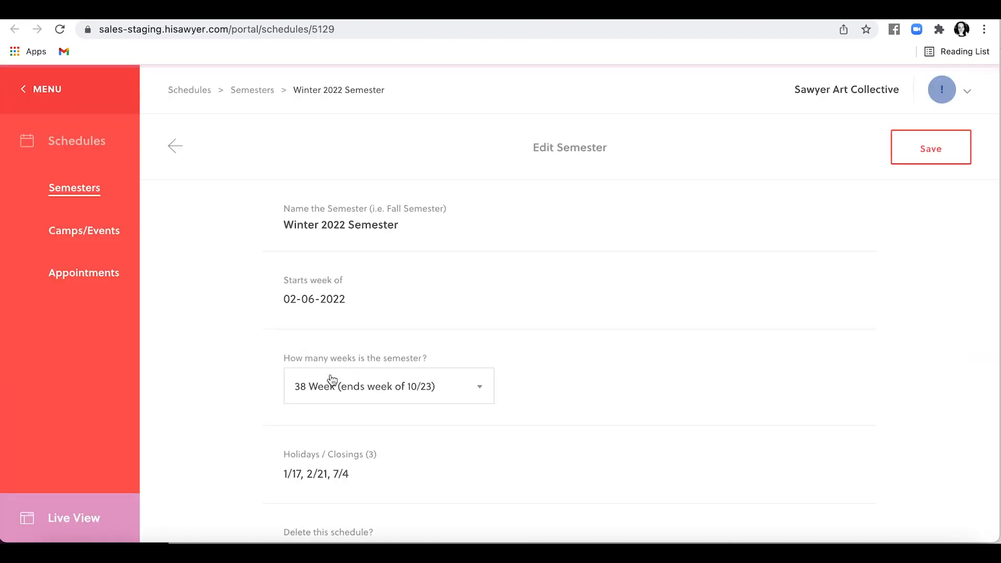
{"action": "scroll", "coordinate": [334, 396], "scroll_direction": "down", "scroll_amount": 1}
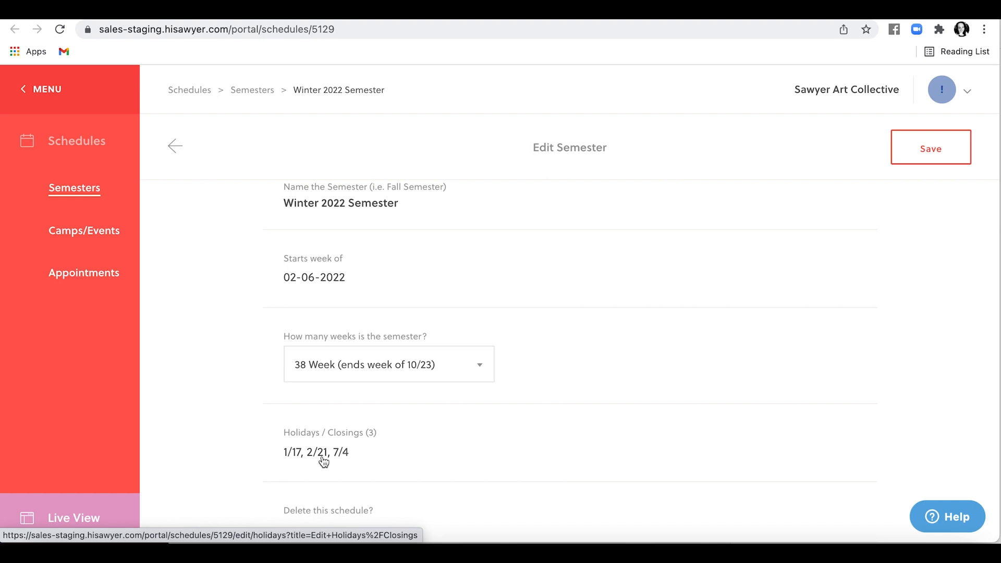
{"action": "left_click", "coordinate": [334, 447]}
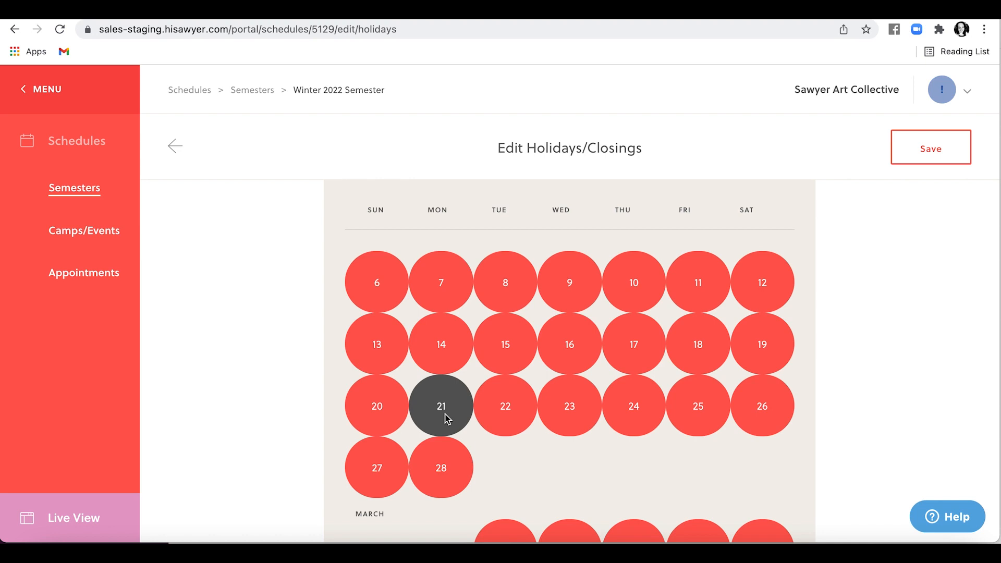
Mark March 29 and March 30 as closings in the semester calendar, and clear both dates again.
{"action": "scroll", "coordinate": [445, 417], "scroll_direction": "down", "scroll_amount": 8}
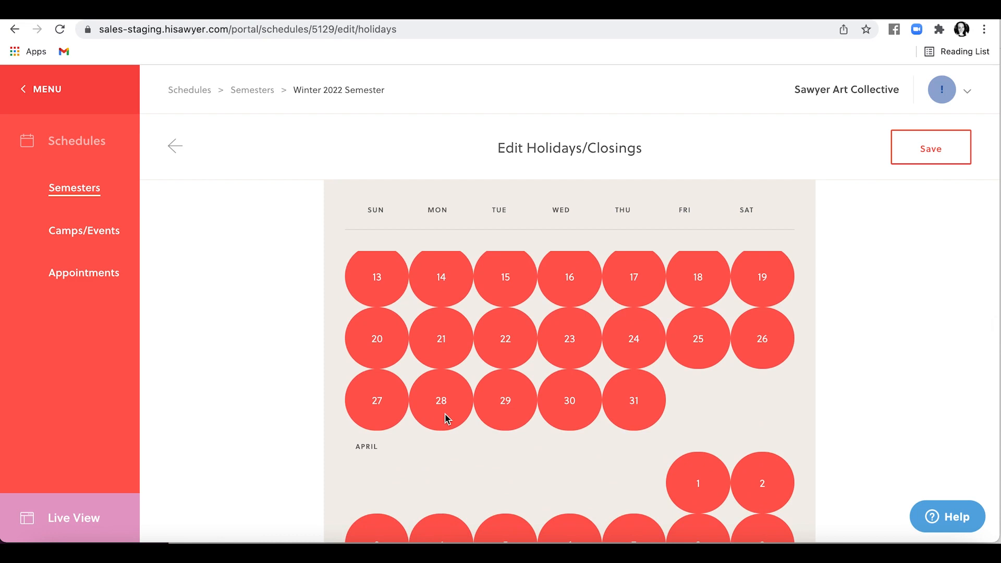
{"action": "left_click", "coordinate": [505, 393]}
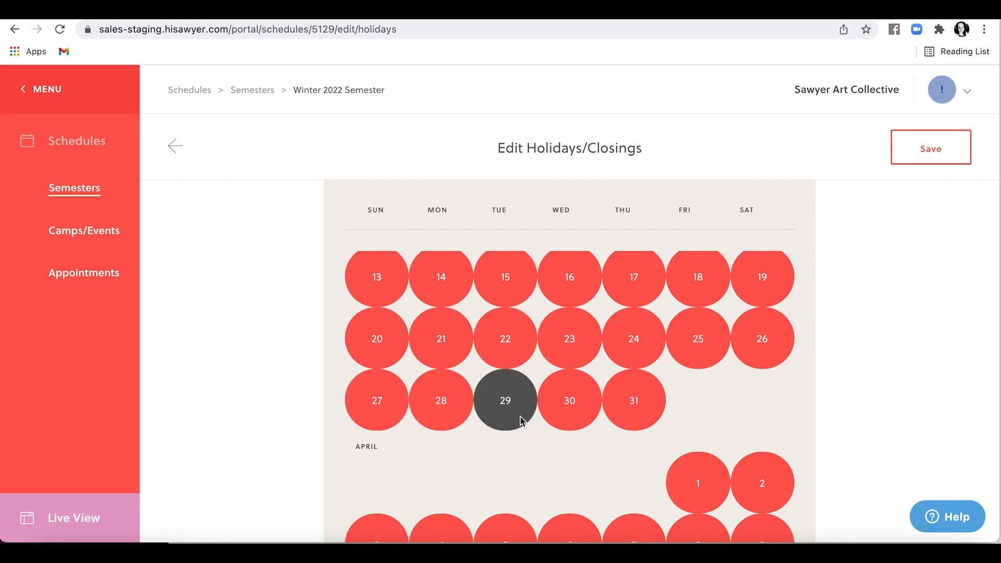
{"action": "left_click", "coordinate": [576, 405]}
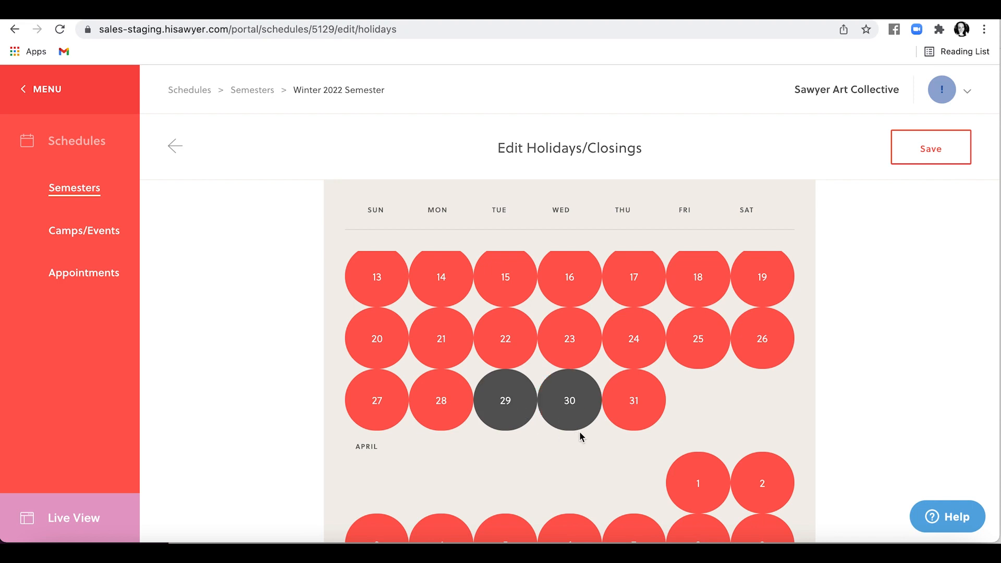
{"action": "left_click", "coordinate": [577, 405]}
{"action": "left_click", "coordinate": [519, 411]}
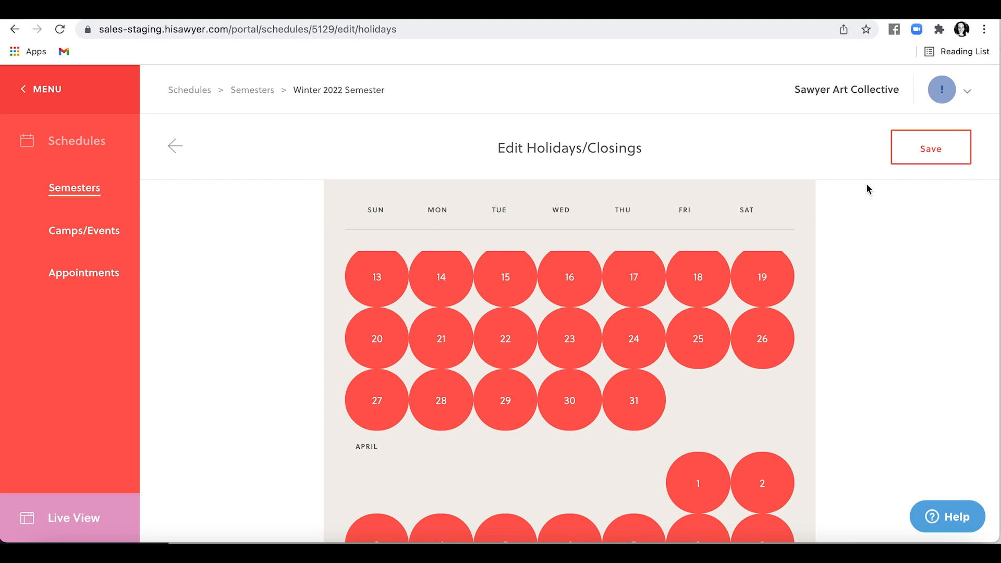
Save the holidays and closings calendar, and save the Winter 2022 Semester.
{"action": "left_click", "coordinate": [921, 142]}
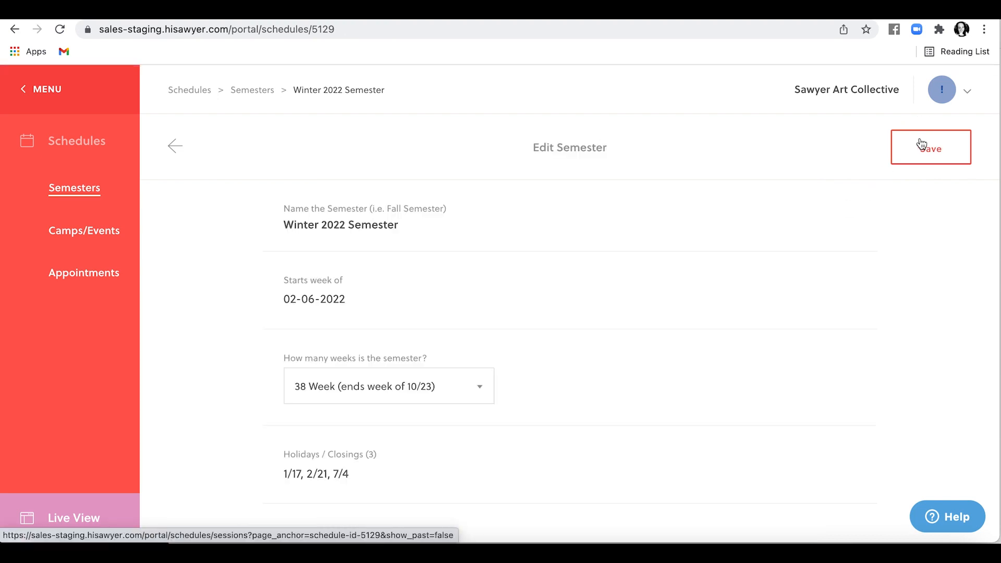
{"action": "left_click", "coordinate": [921, 144]}
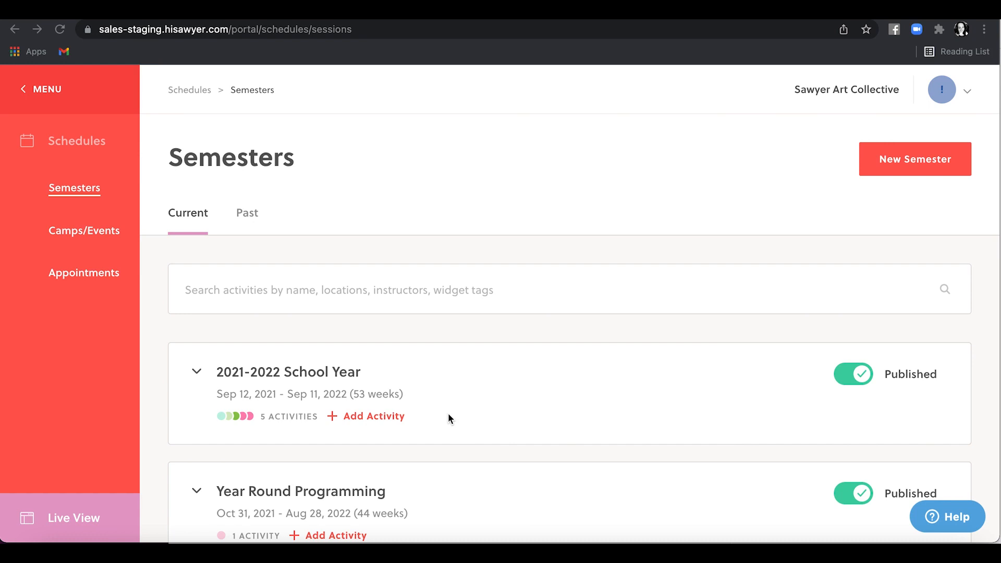
Open the 2021-2022 School Year semester for editing and try to shorten its length to 46 weeks.
{"action": "left_click", "coordinate": [314, 376]}
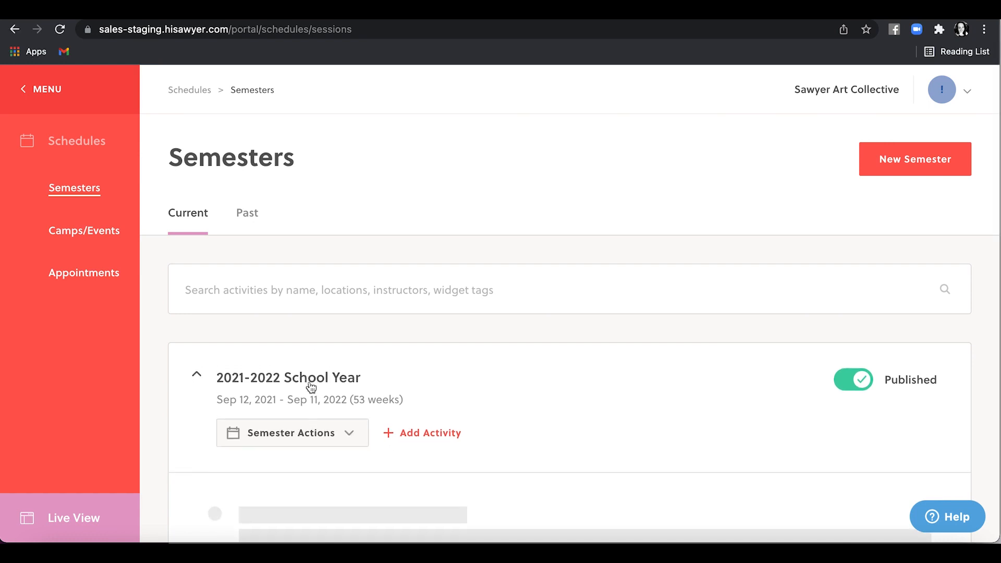
{"action": "left_click", "coordinate": [340, 434]}
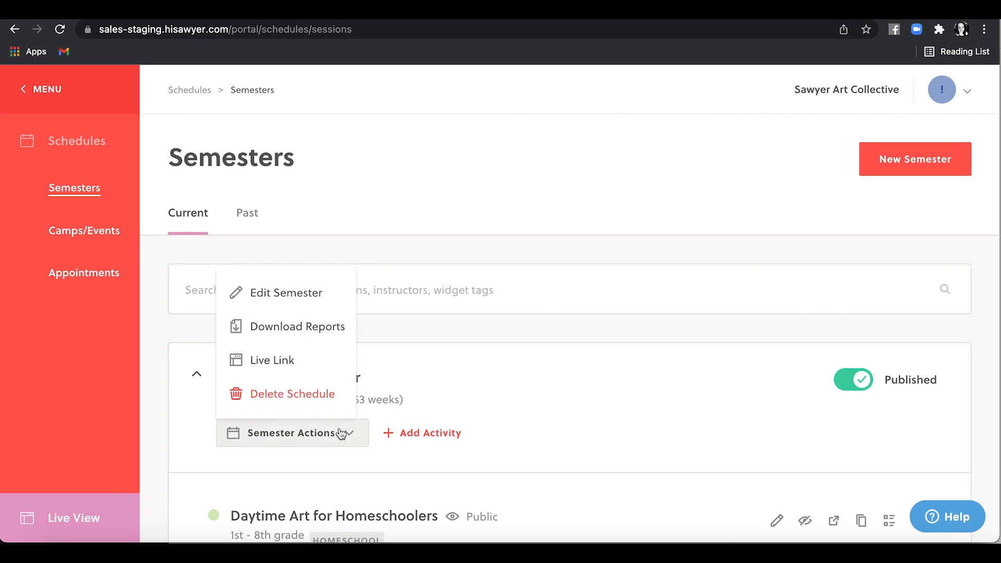
{"action": "left_click", "coordinate": [312, 299]}
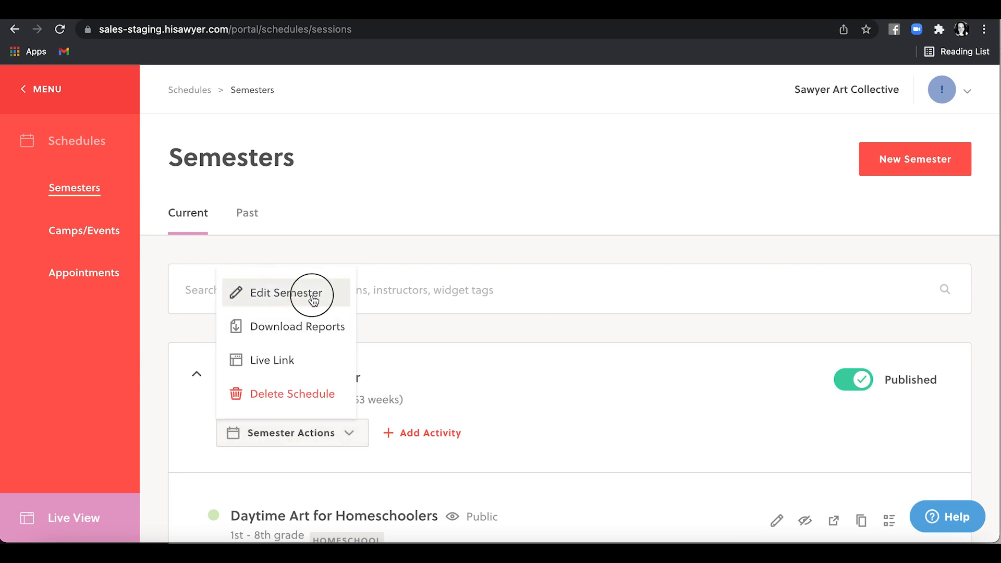
{"action": "left_click", "coordinate": [311, 294]}
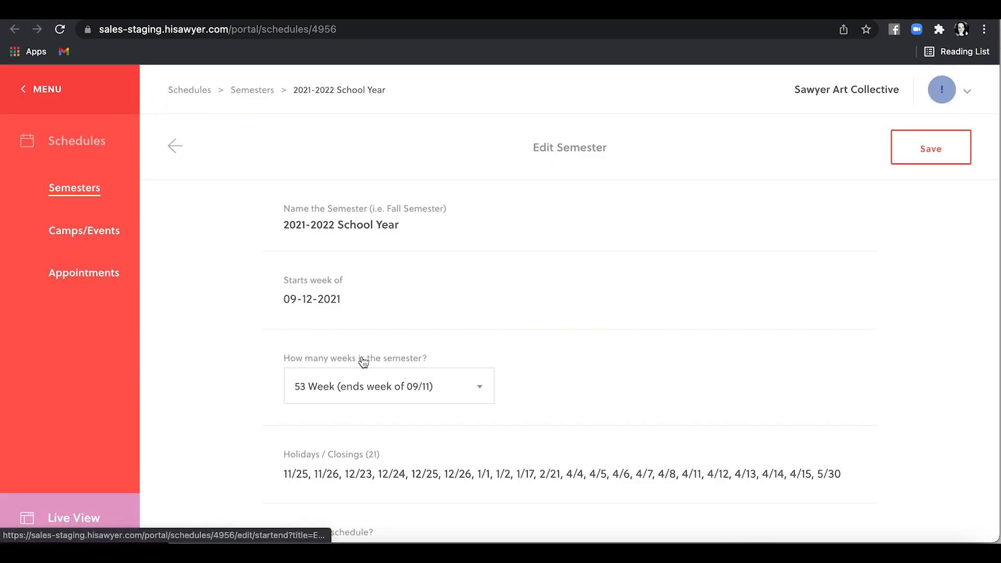
{"action": "left_click", "coordinate": [371, 393]}
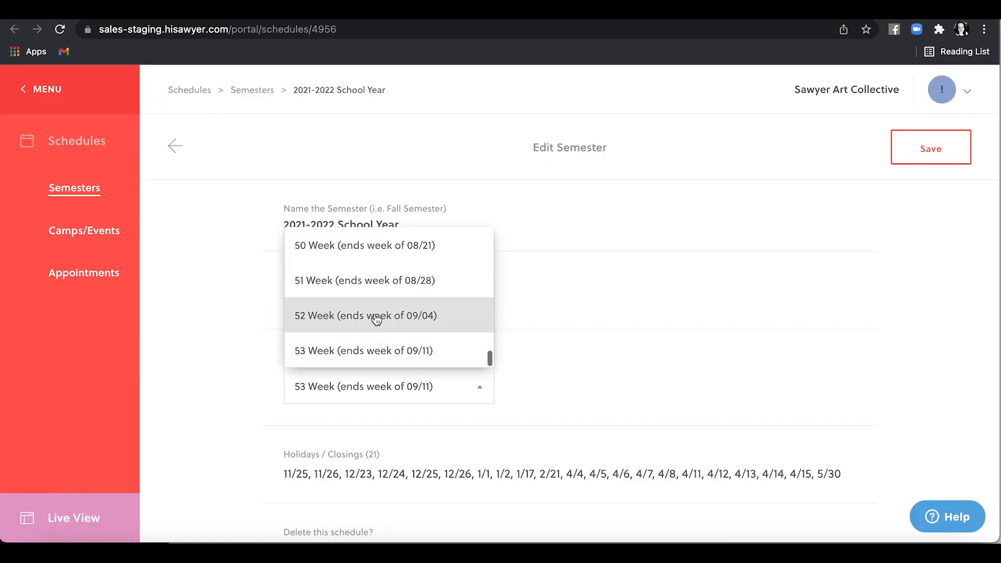
{"action": "scroll", "coordinate": [375, 317], "scroll_direction": "up", "scroll_amount": 3}
{"action": "scroll", "coordinate": [376, 315], "scroll_direction": "up", "scroll_amount": 1}
{"action": "left_click", "coordinate": [374, 296]}
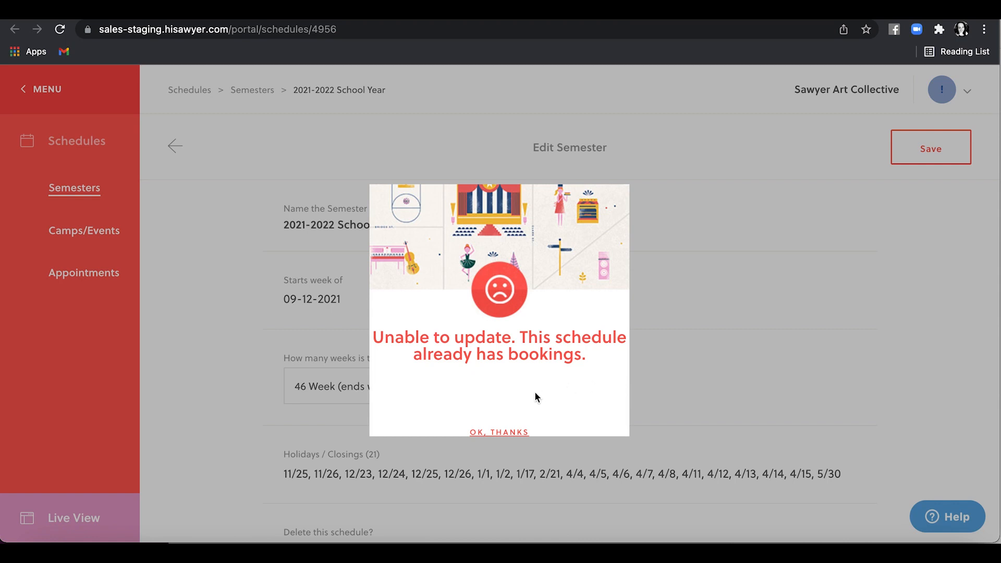
{"action": "left_click", "coordinate": [506, 434]}
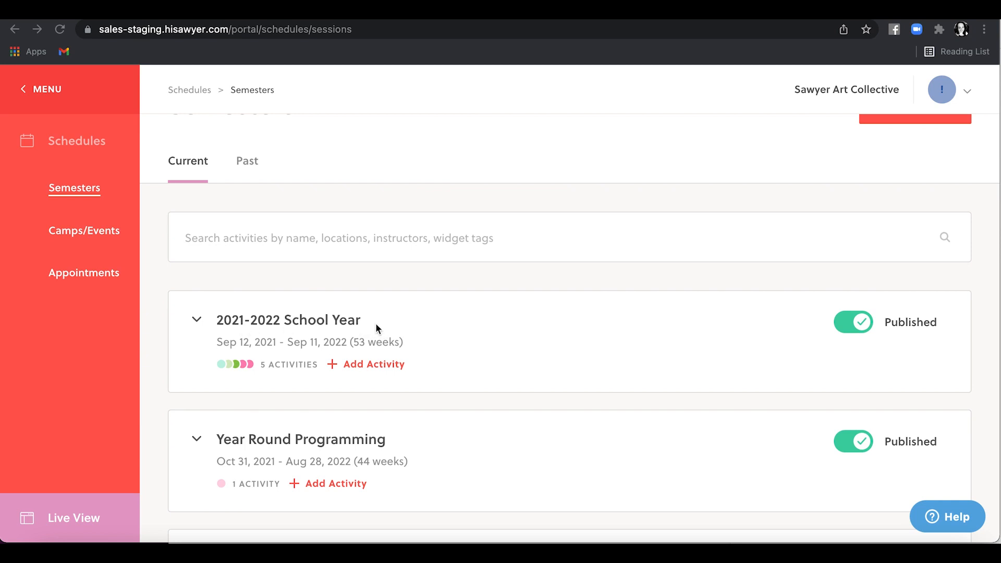
View the reports available for download for the 2021-2022 School Year semester, and close the report selection.
{"action": "left_click", "coordinate": [197, 320]}
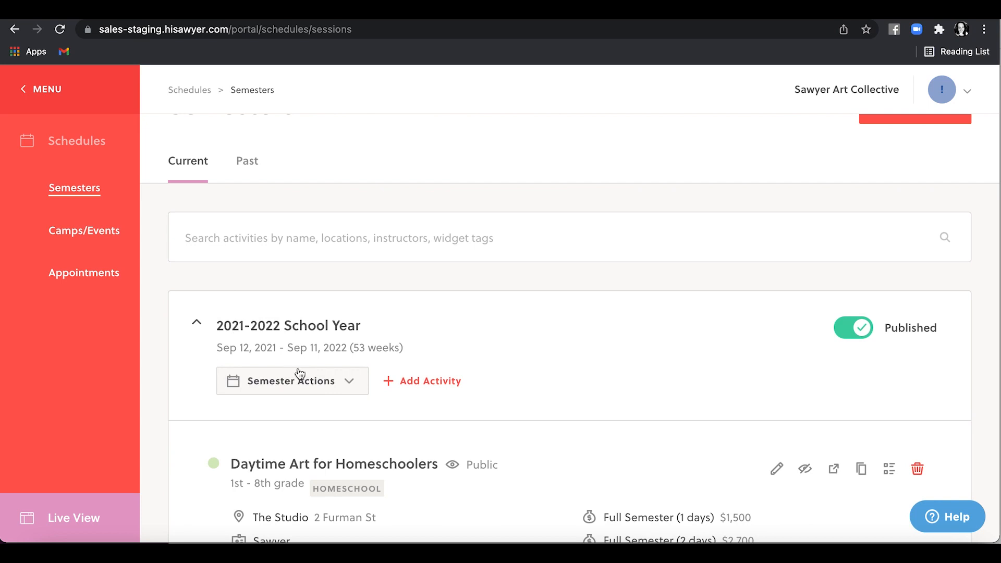
{"action": "left_click", "coordinate": [349, 386]}
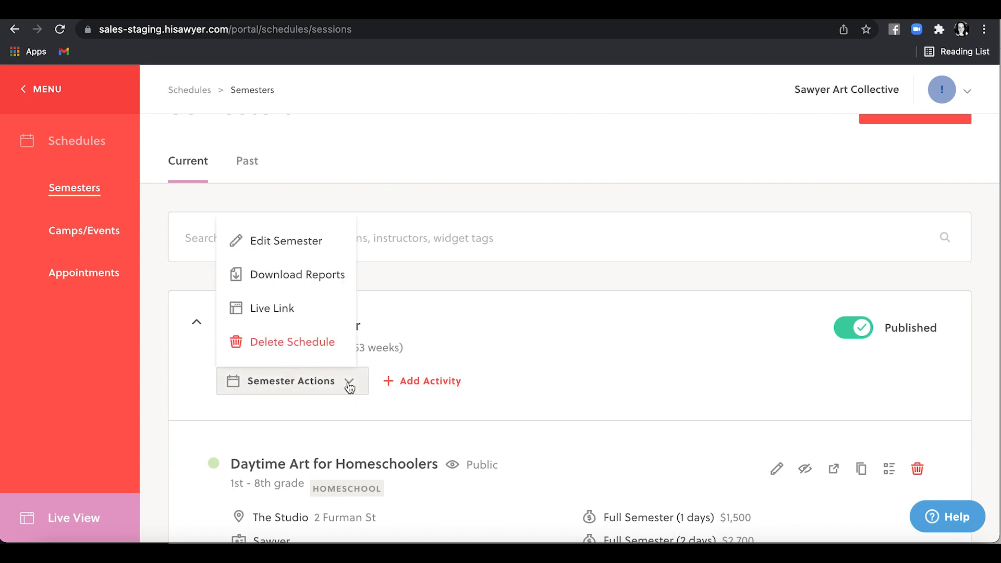
{"action": "left_click", "coordinate": [328, 281]}
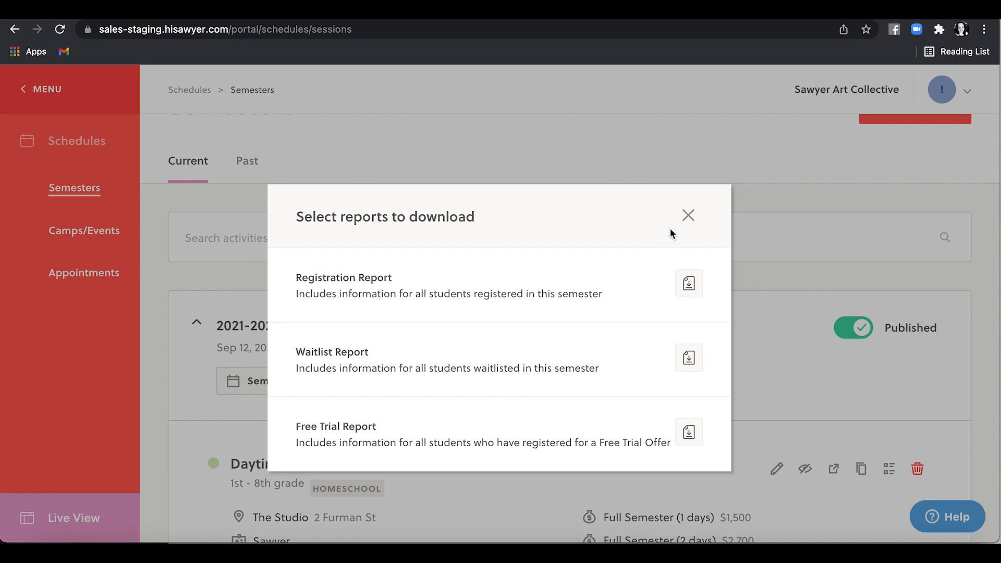
{"action": "left_click", "coordinate": [685, 217]}
Open the Daytime Art for Homeschoolers summary and, from its class dates, the roster for Monday, 11/22/2021.
{"action": "scroll", "coordinate": [683, 420], "scroll_direction": "down", "scroll_amount": 3}
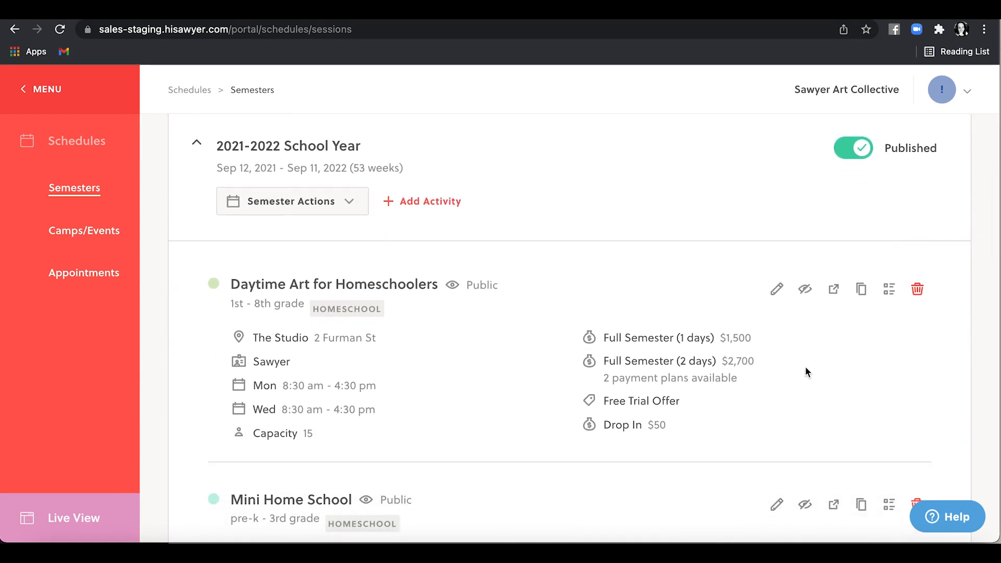
{"action": "left_click", "coordinate": [889, 292]}
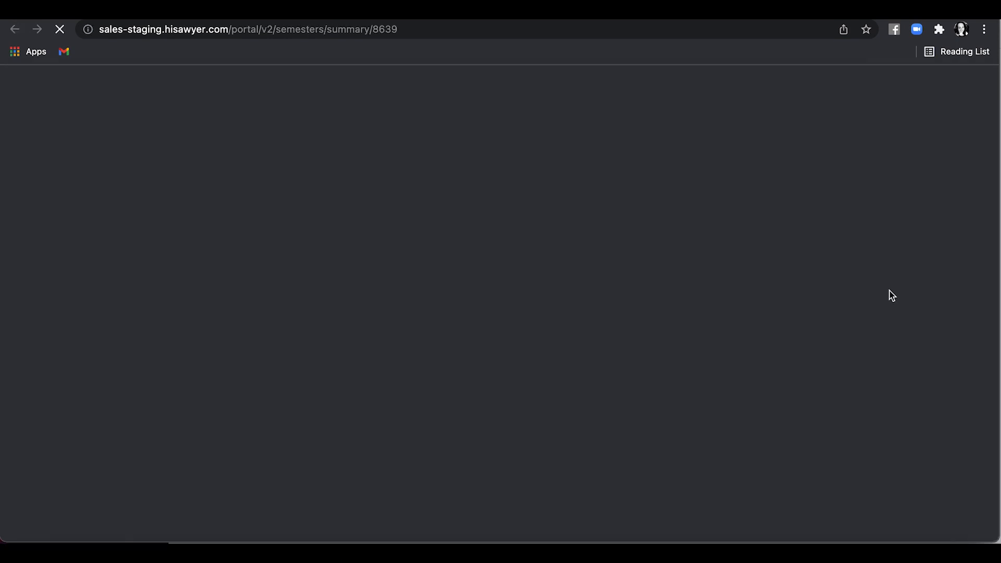
{"action": "scroll", "coordinate": [801, 385], "scroll_direction": "down", "scroll_amount": 10}
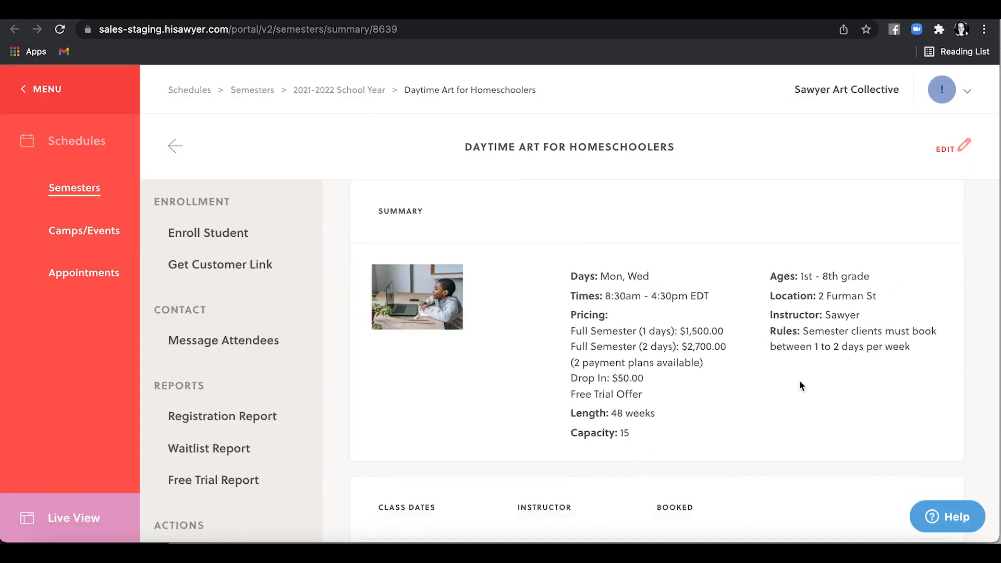
{"action": "scroll", "coordinate": [801, 386], "scroll_direction": "down", "scroll_amount": 4}
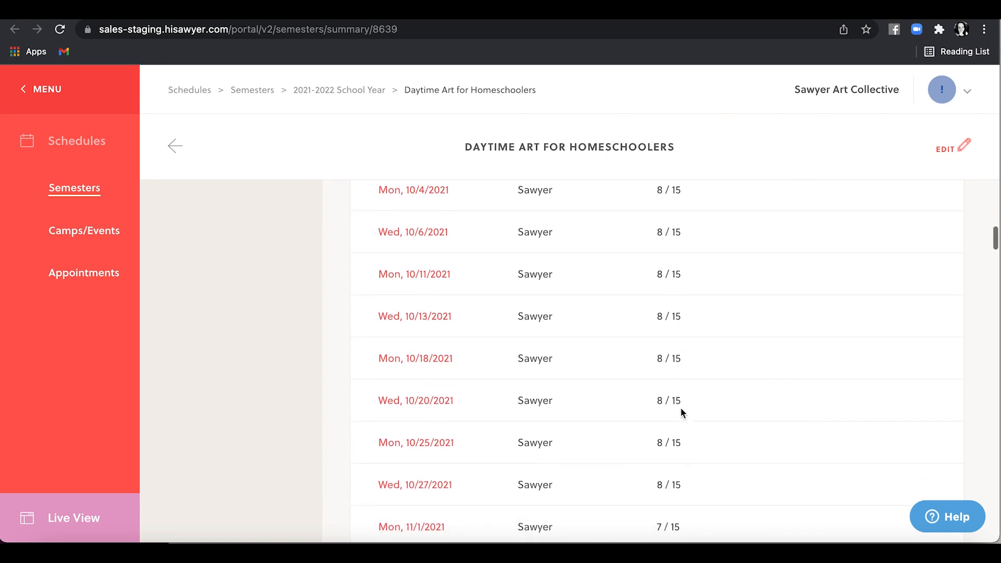
{"action": "scroll", "coordinate": [681, 408], "scroll_direction": "down", "scroll_amount": 4}
{"action": "scroll", "coordinate": [681, 409], "scroll_direction": "down", "scroll_amount": 4}
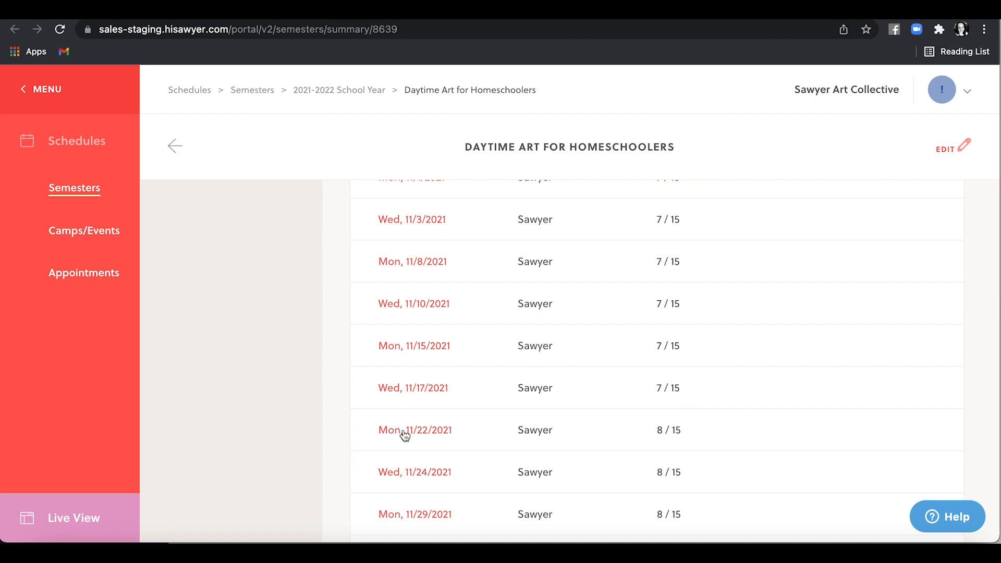
{"action": "left_click", "coordinate": [430, 436]}
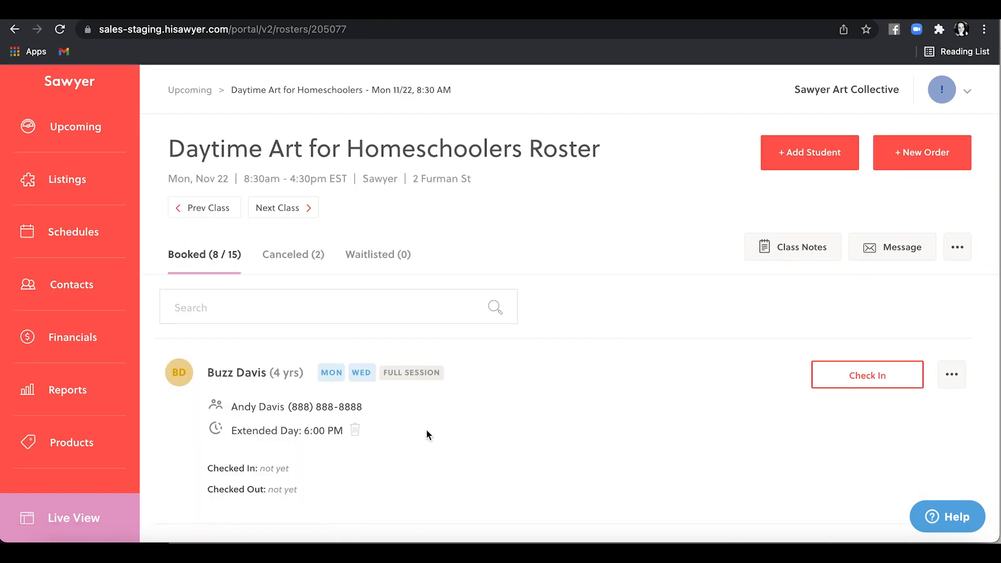
Look through the enrollment actions available for the first booked student on the roster, and close them.
{"action": "left_click", "coordinate": [951, 375]}
{"action": "scroll", "coordinate": [949, 398], "scroll_direction": "down", "scroll_amount": 3}
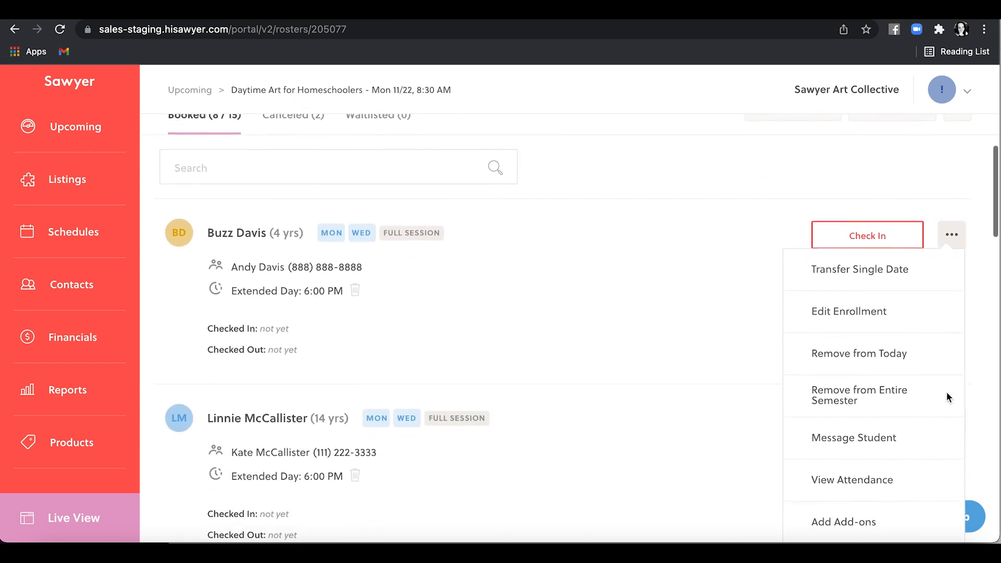
{"action": "scroll", "coordinate": [948, 397], "scroll_direction": "up", "scroll_amount": 2}
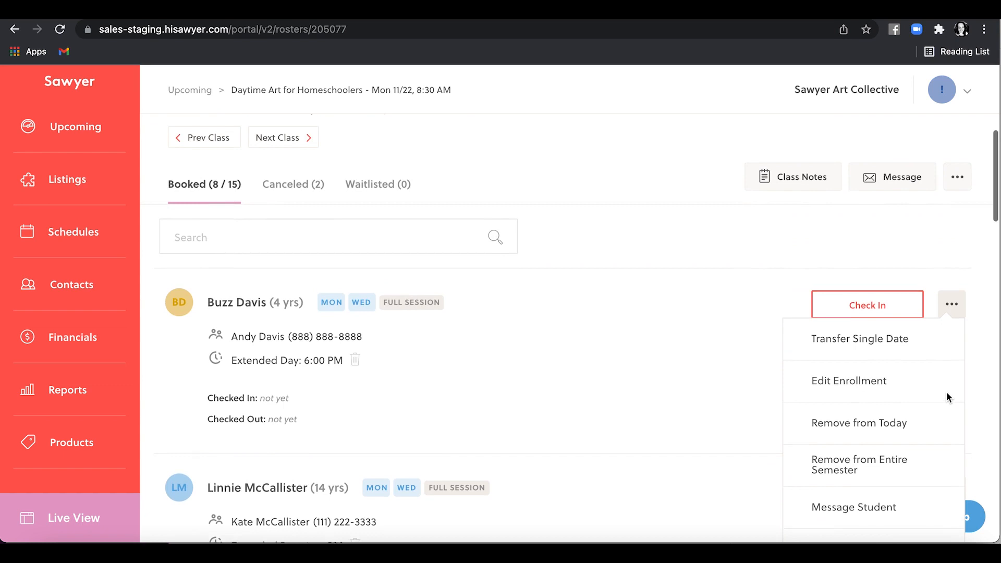
{"action": "left_click", "coordinate": [717, 271]}
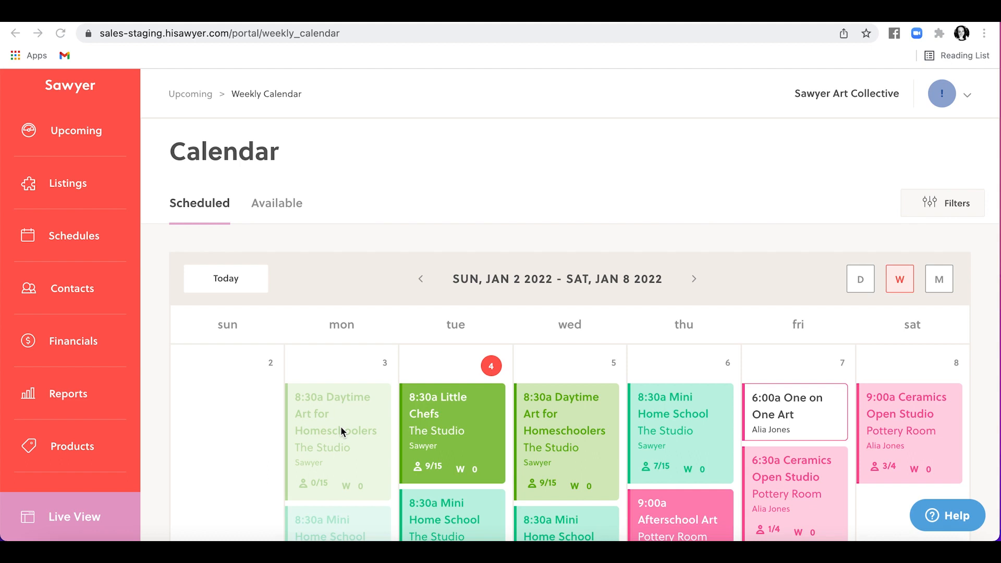
Open the Camp Fridays Winter 2022 schedule from the camps and events for editing.
{"action": "left_click", "coordinate": [90, 243]}
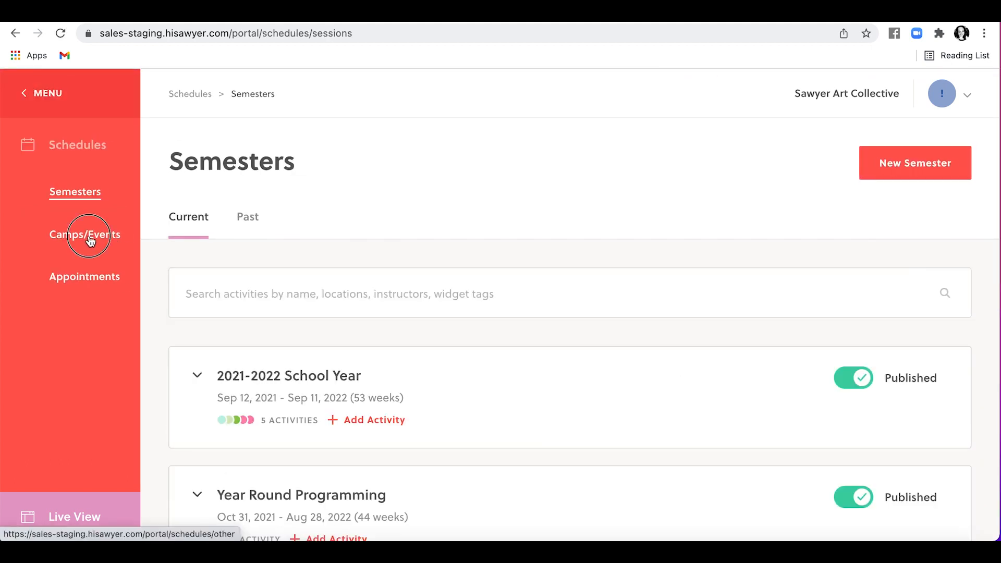
{"action": "left_click", "coordinate": [90, 239]}
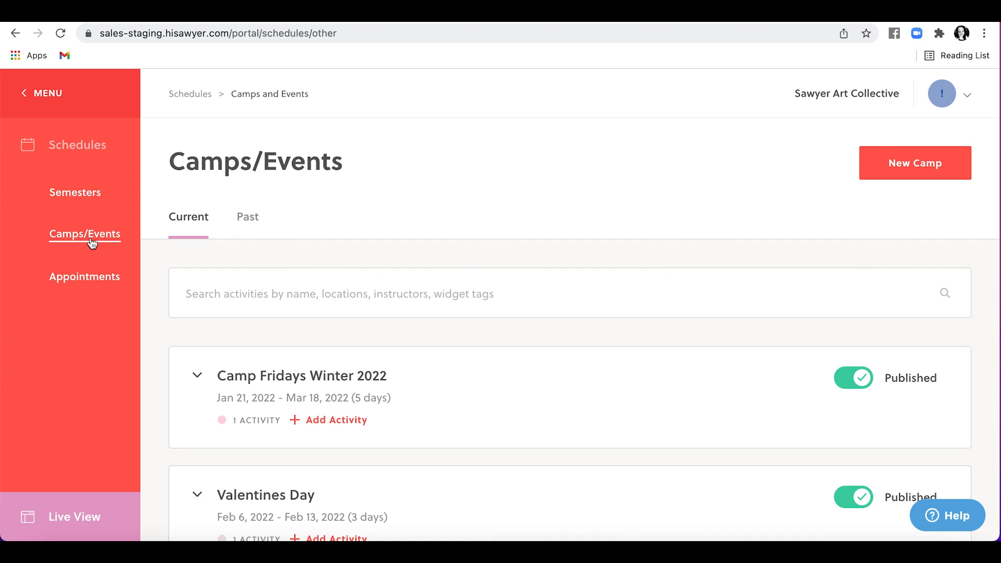
{"action": "left_click", "coordinate": [198, 376]}
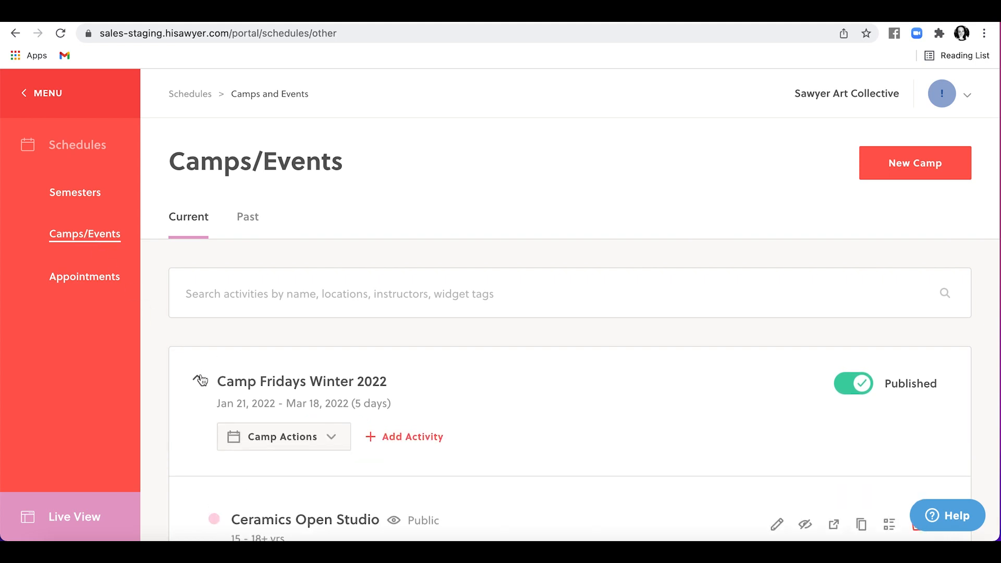
{"action": "scroll", "coordinate": [266, 404], "scroll_direction": "down", "scroll_amount": 1}
{"action": "left_click", "coordinate": [331, 404]}
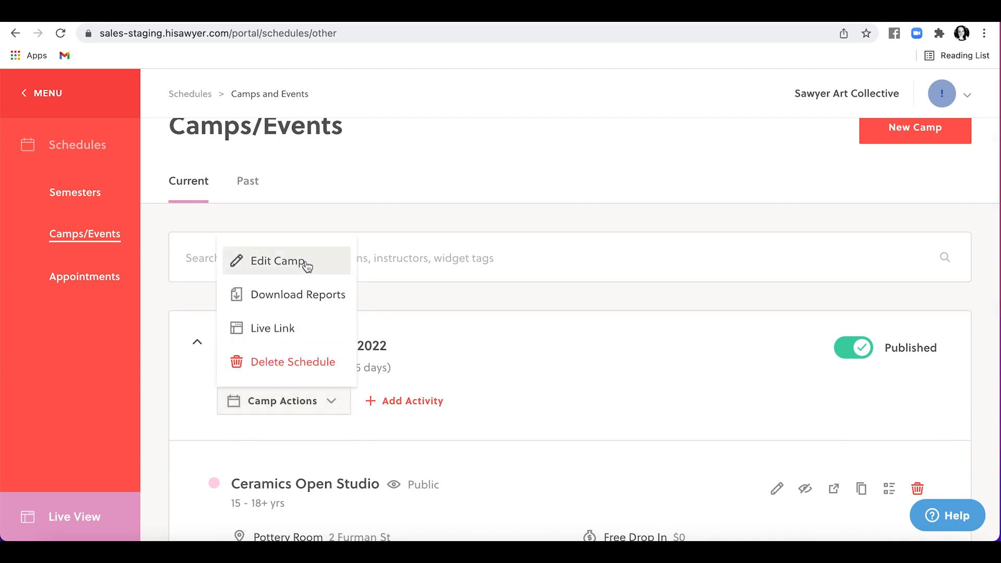
{"action": "left_click", "coordinate": [306, 266]}
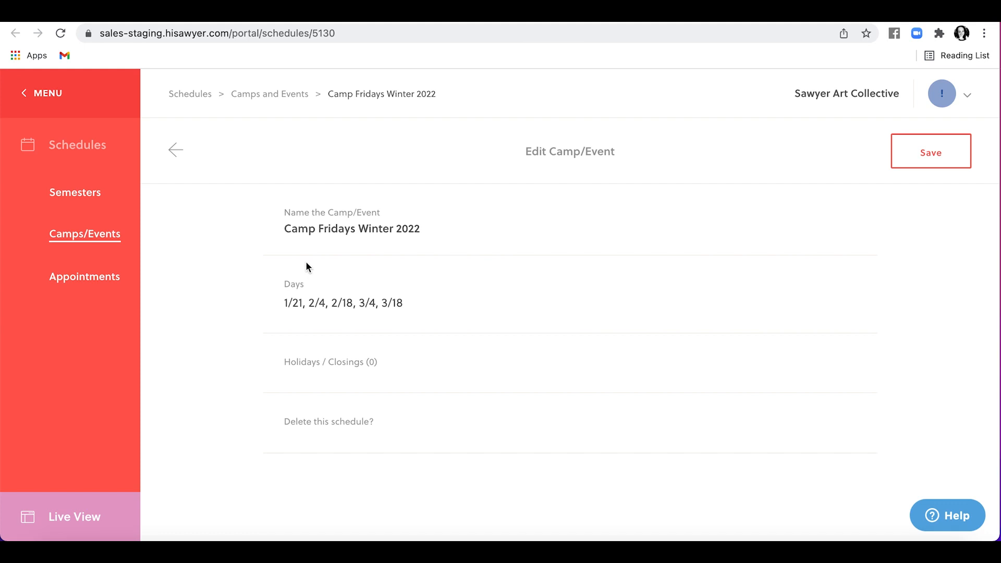
Replace January 21 with January 28 in the camp's specific days and save the days.
{"action": "left_click", "coordinate": [304, 295]}
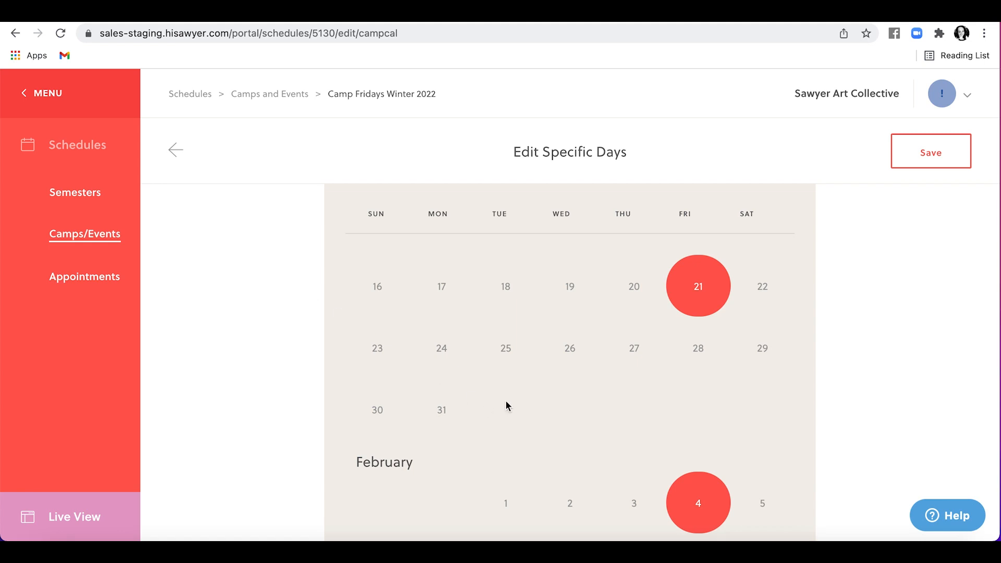
{"action": "left_click", "coordinate": [699, 278]}
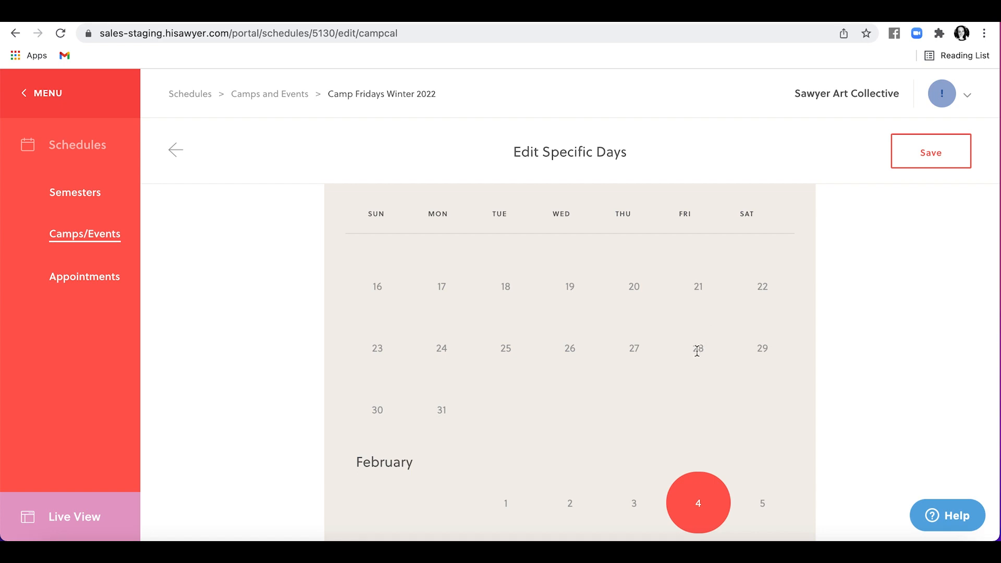
{"action": "left_click", "coordinate": [698, 349]}
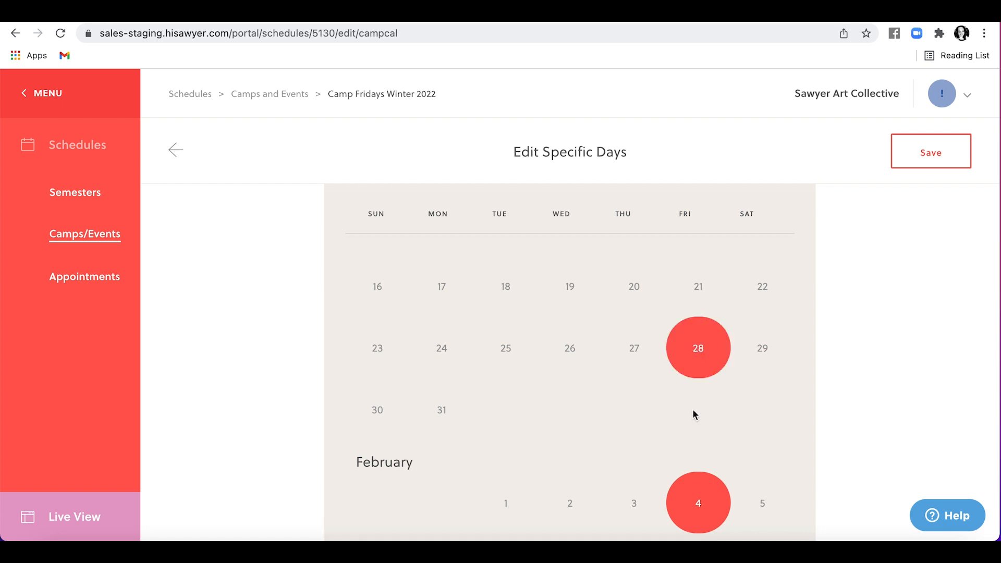
{"action": "left_click", "coordinate": [919, 151]}
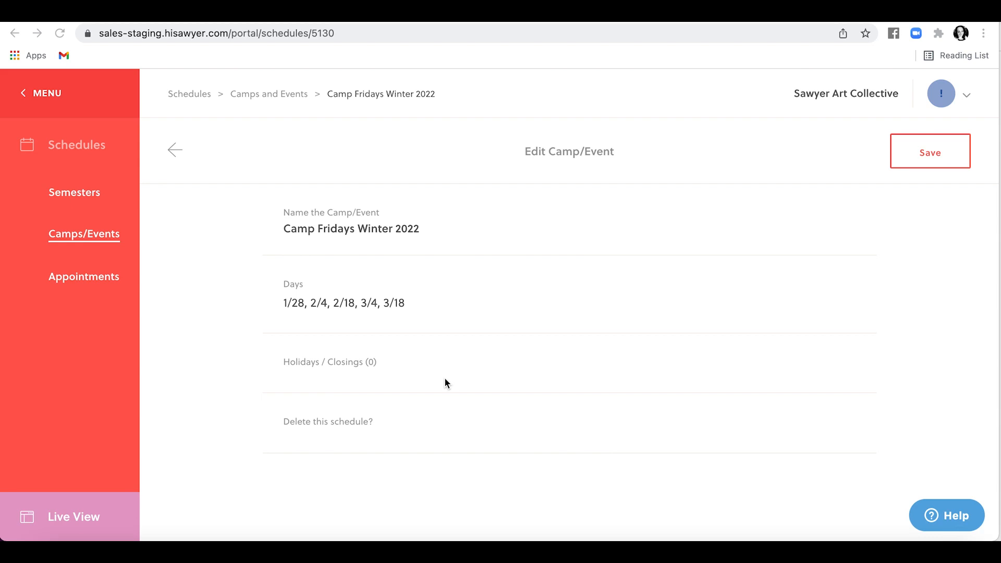
Mark February 4 as a holiday/closing for Camp Fridays Winter 2022 and save the camp.
{"action": "left_click", "coordinate": [308, 367]}
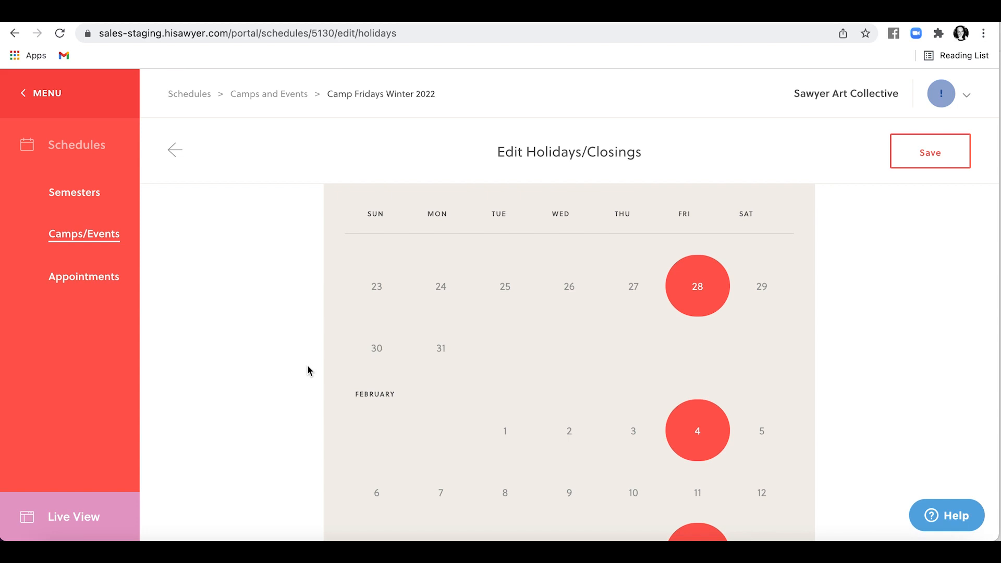
{"action": "left_click", "coordinate": [683, 433]}
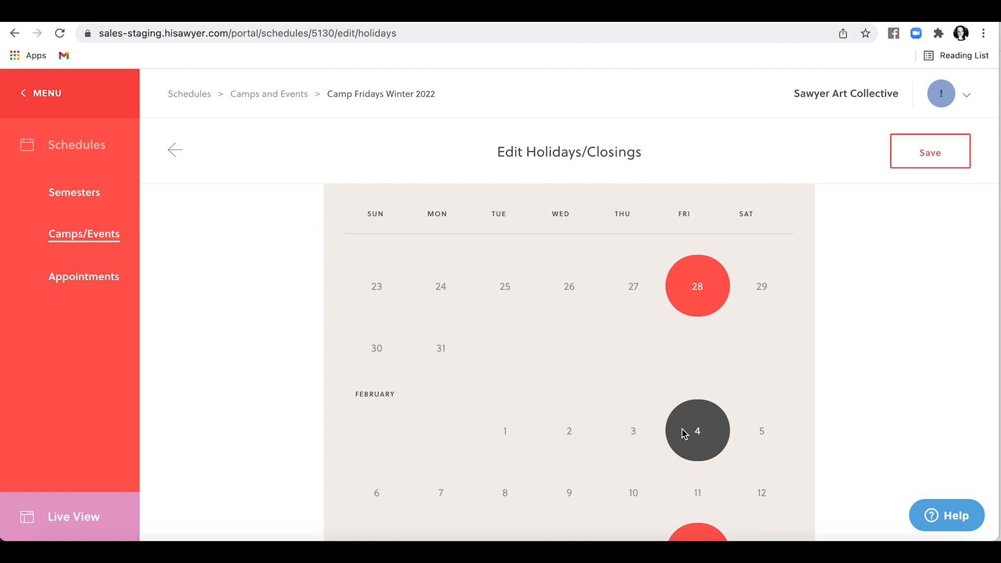
{"action": "left_click", "coordinate": [916, 159]}
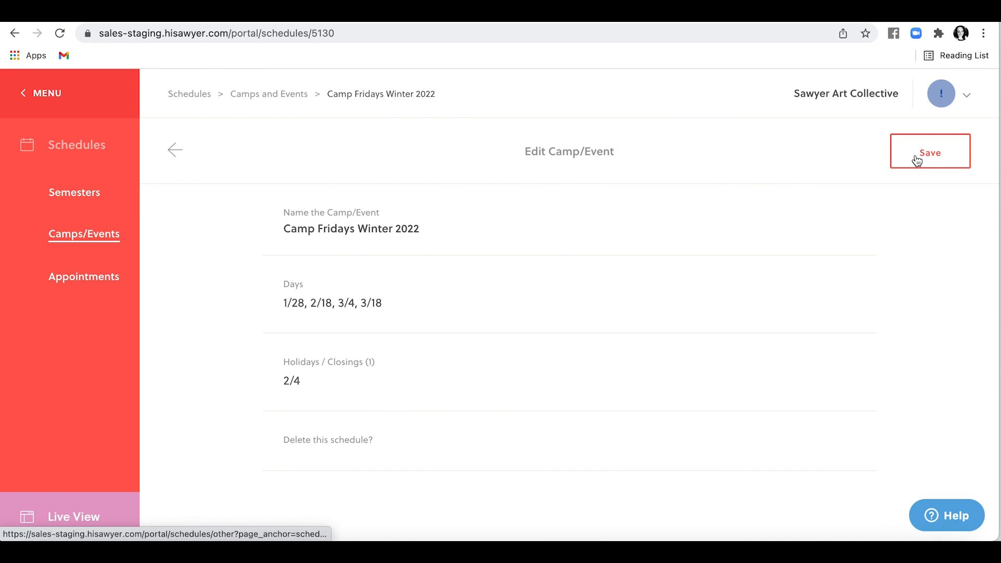
{"action": "left_click", "coordinate": [917, 160]}
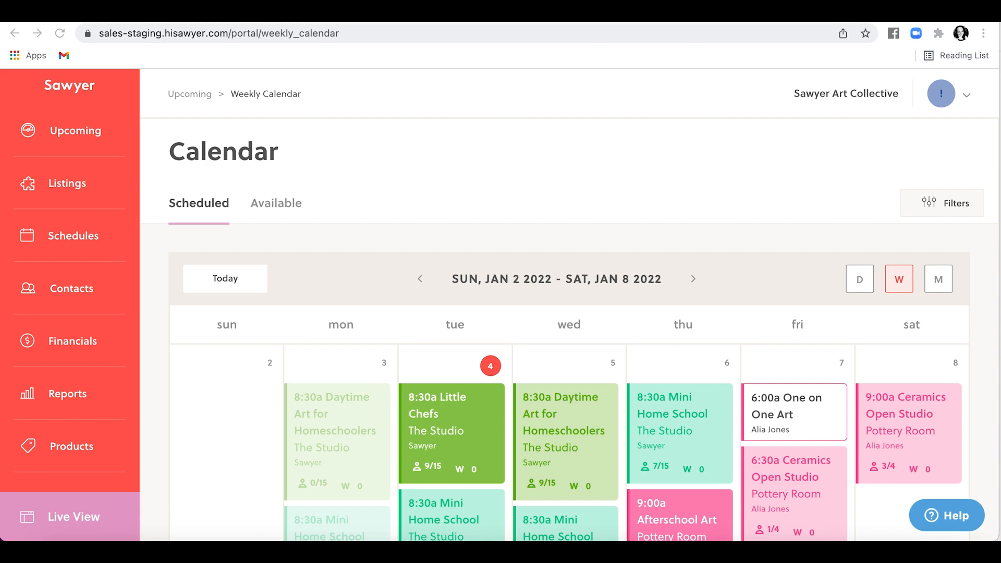
Go to the camps and events schedules and expand Camp Fridays Winter 2022 to show its activity.
{"action": "left_click", "coordinate": [90, 236]}
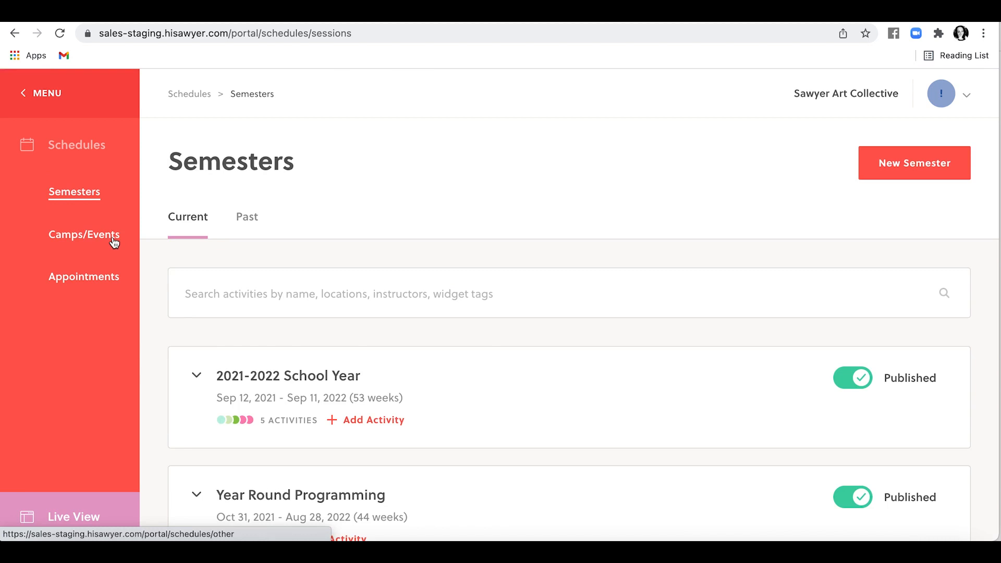
{"action": "left_click", "coordinate": [114, 240]}
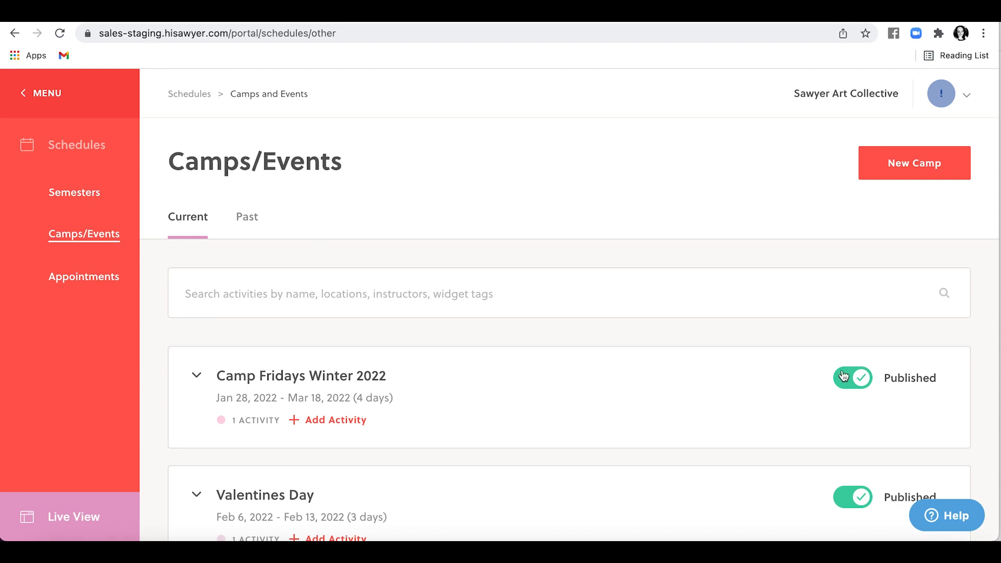
{"action": "mouse_move", "coordinate": [864, 378]}
{"action": "left_mouse_down"}
{"action": "mouse_move", "coordinate": [835, 379]}
{"action": "mouse_move", "coordinate": [876, 379]}
{"action": "left_mouse_up"}
{"action": "scroll", "coordinate": [548, 317], "scroll_direction": "down", "scroll_amount": 3}
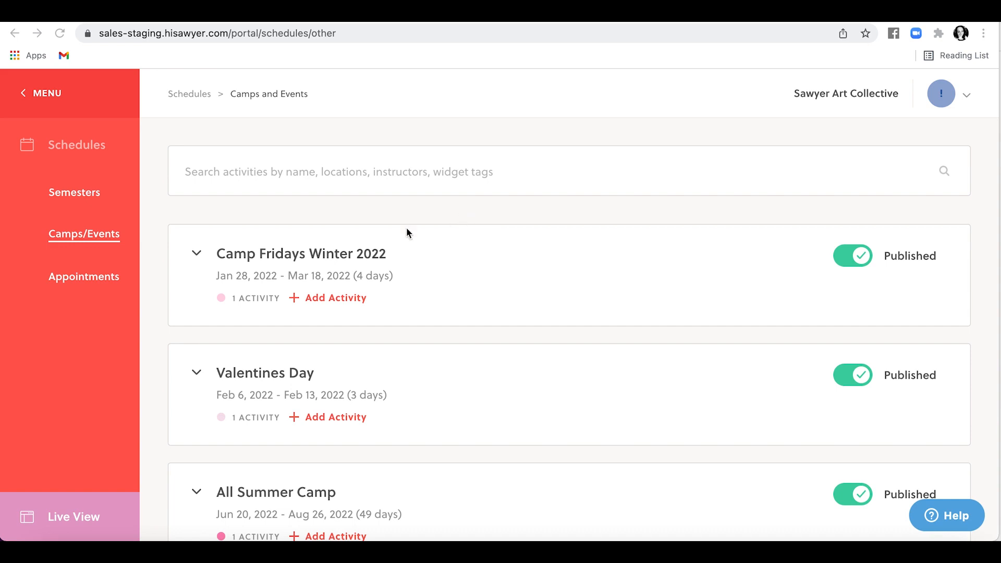
{"action": "left_click", "coordinate": [196, 254]}
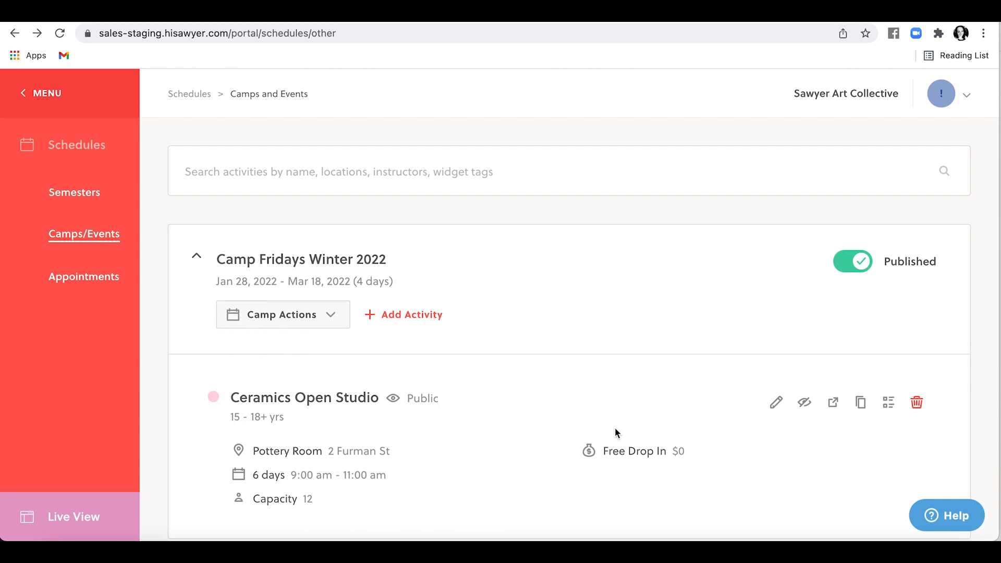
Open the Ceramics Open Studio activity for editing and try to change its activity capacity.
{"action": "left_click", "coordinate": [776, 402]}
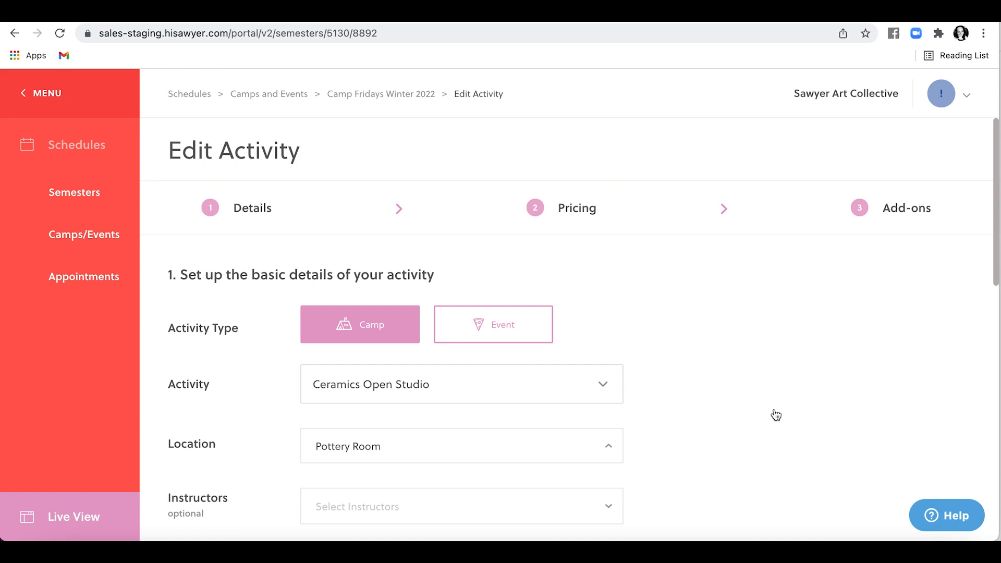
{"action": "scroll", "coordinate": [774, 409], "scroll_direction": "down", "scroll_amount": 7}
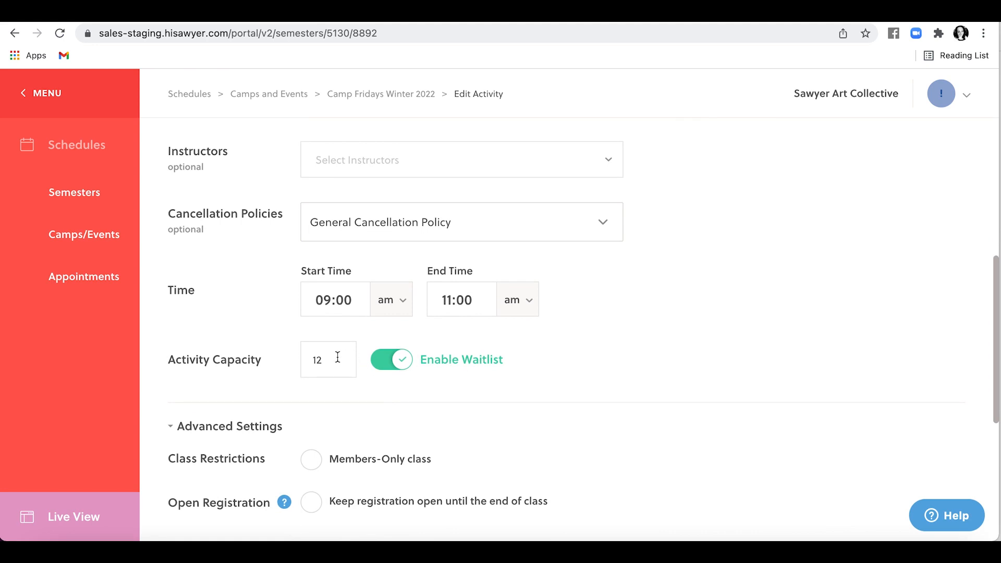
{"action": "left_click_drag", "start_coordinate": [337, 359], "coordinate": [295, 361]}
{"action": "type", "text": "8"}
{"action": "scroll", "coordinate": [622, 402], "scroll_direction": "down", "scroll_amount": 6}
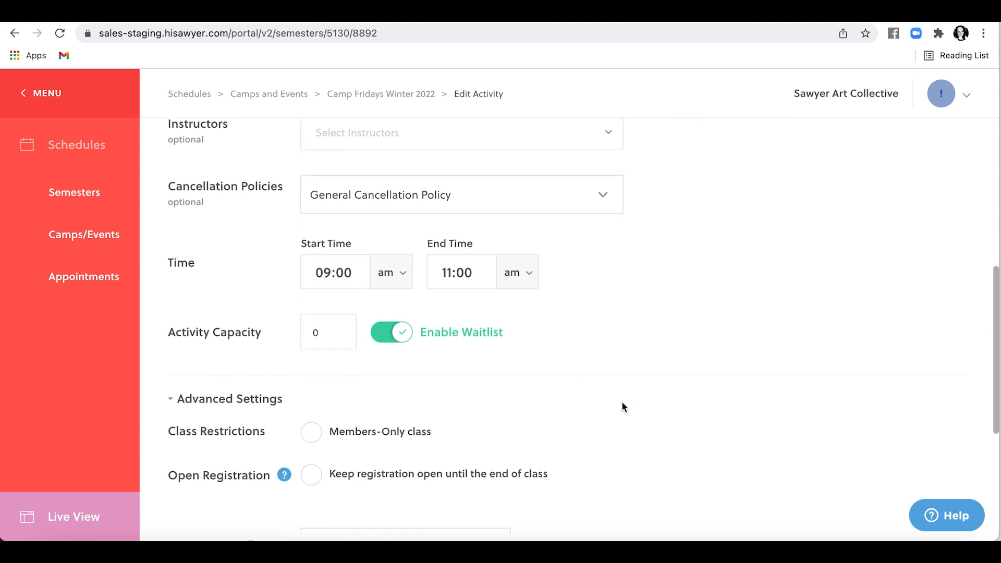
{"action": "left_click", "coordinate": [765, 460]}
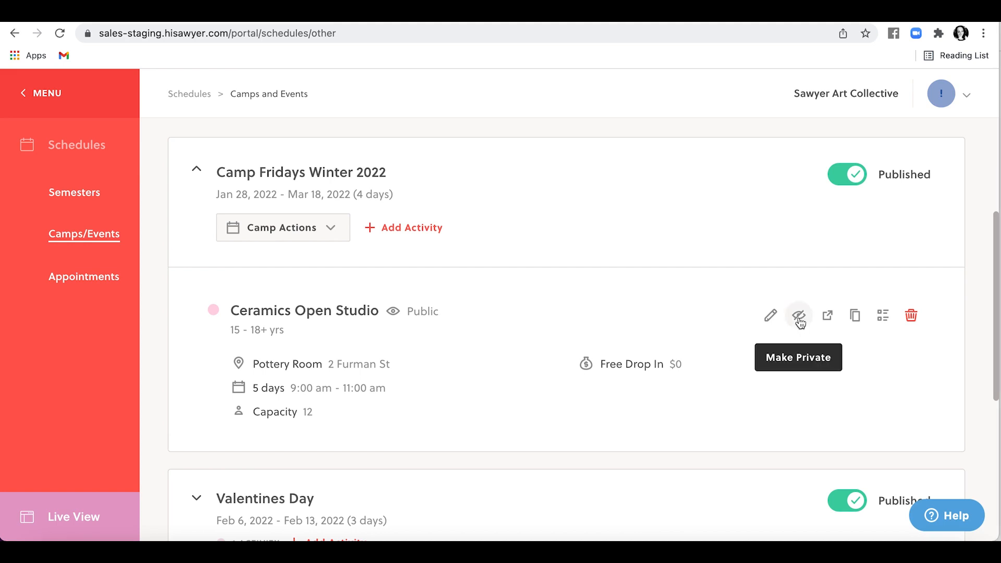
Make the Ceramics Open Studio activity private and open its external link.
{"action": "left_click", "coordinate": [799, 320]}
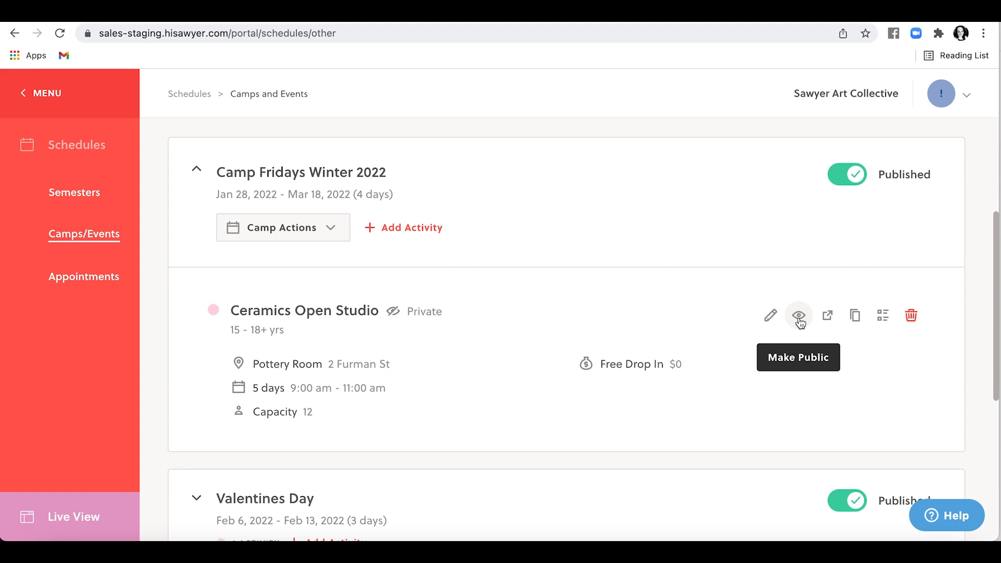
{"action": "left_click", "coordinate": [826, 317]}
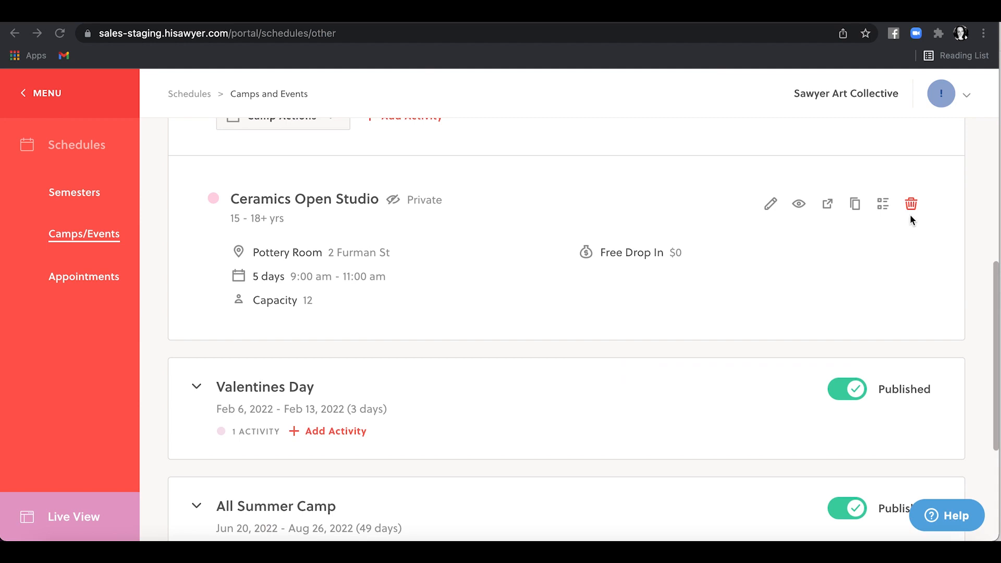
Start deleting Ceramics Open Studio from Camp Fridays Winter 2022 and cancel the deletion.
{"action": "left_click", "coordinate": [912, 209]}
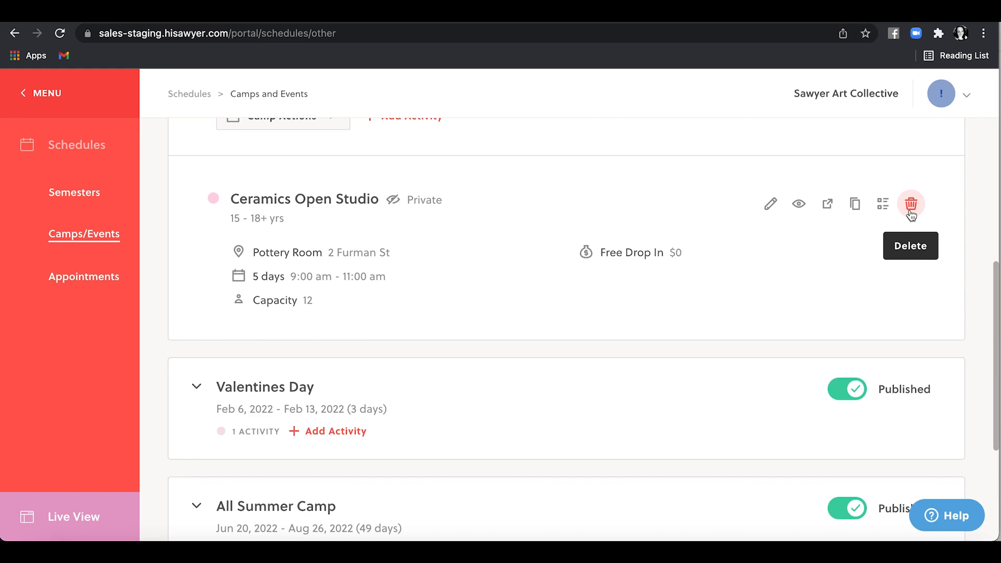
{"action": "left_click", "coordinate": [911, 205]}
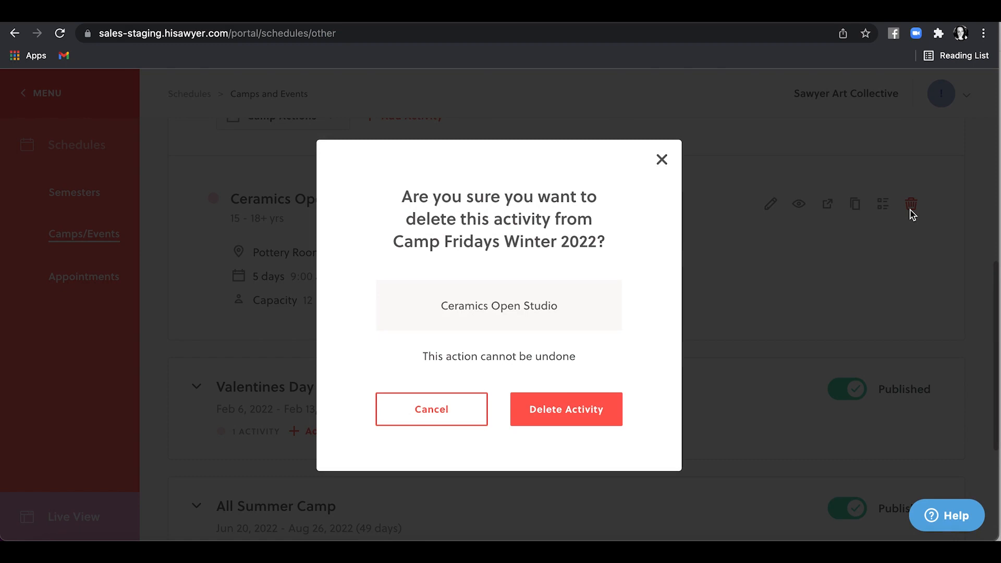
{"action": "left_click", "coordinate": [663, 161]}
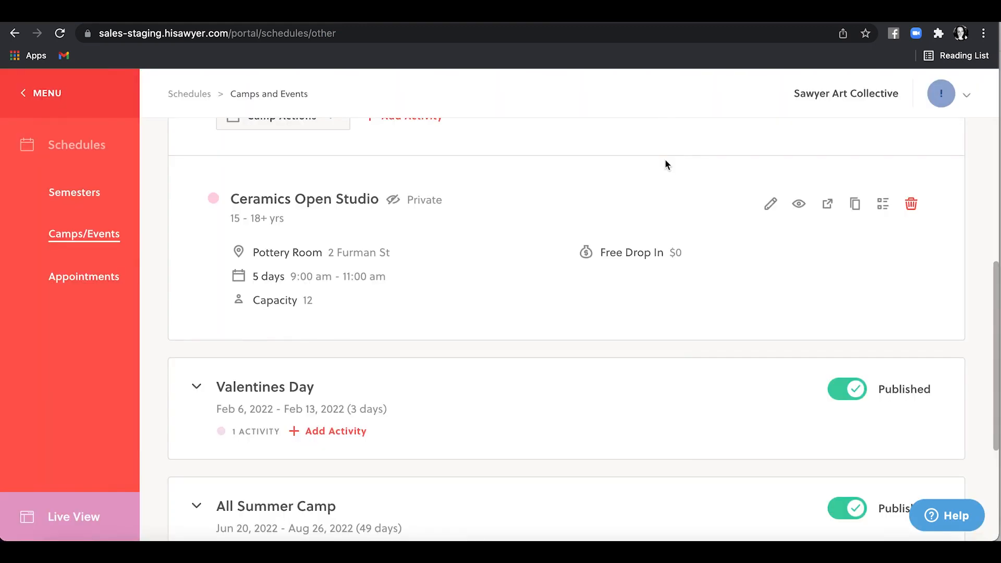